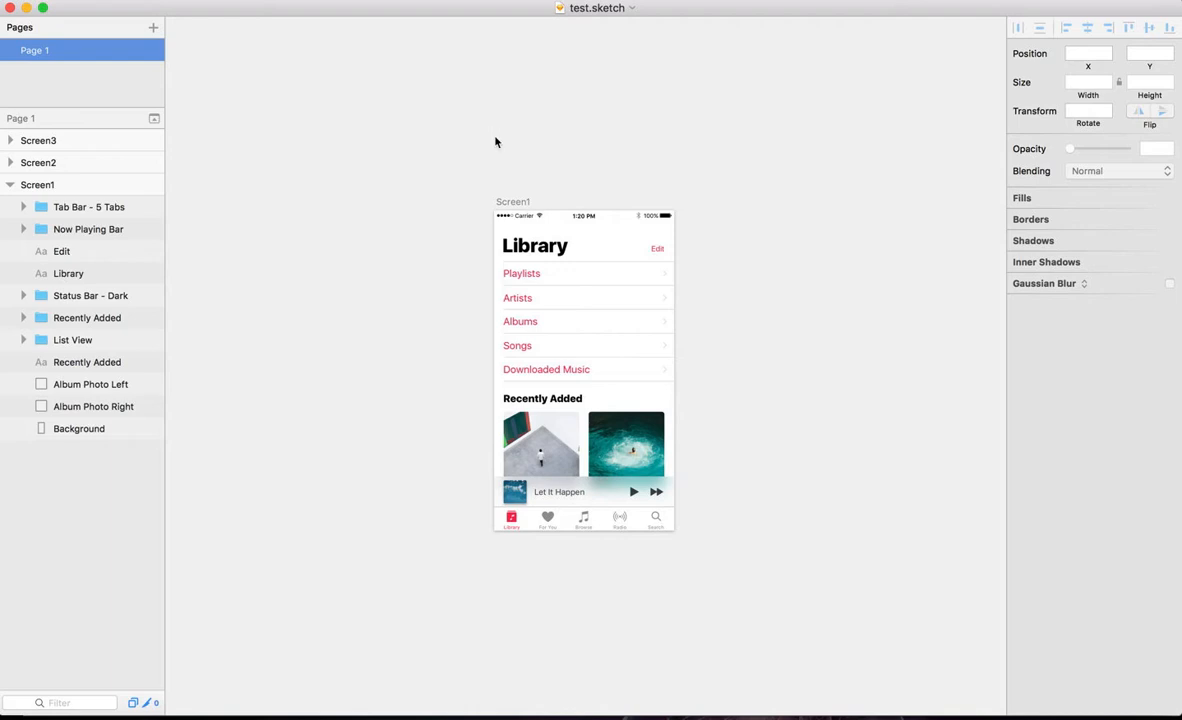
# Step: Add the text "Title for a flow" above the Screen1 artboard
pyautogui.click(495, 140)
pyautogui.write('Title for a flow')
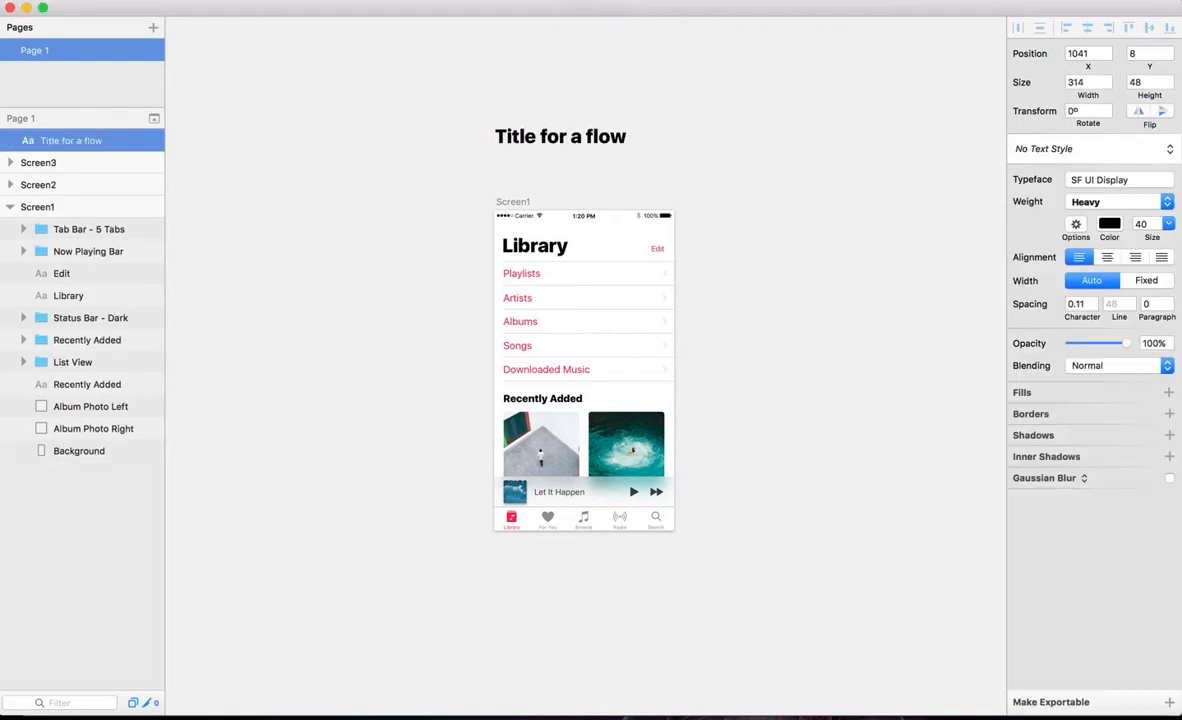
pyautogui.press('Escape')
# Step: Add the text "This is a library view in Apple Music." between the title and the Screen1 artboard
pyautogui.click(497, 167)
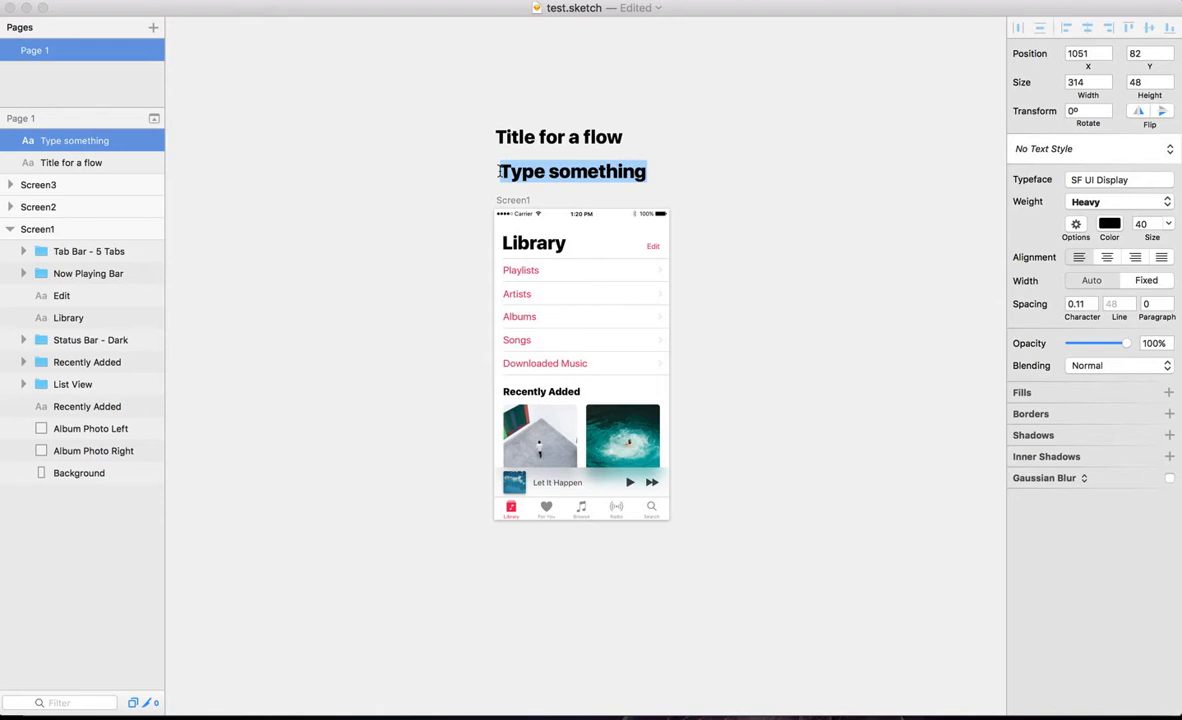
pyautogui.write('This is a libra')
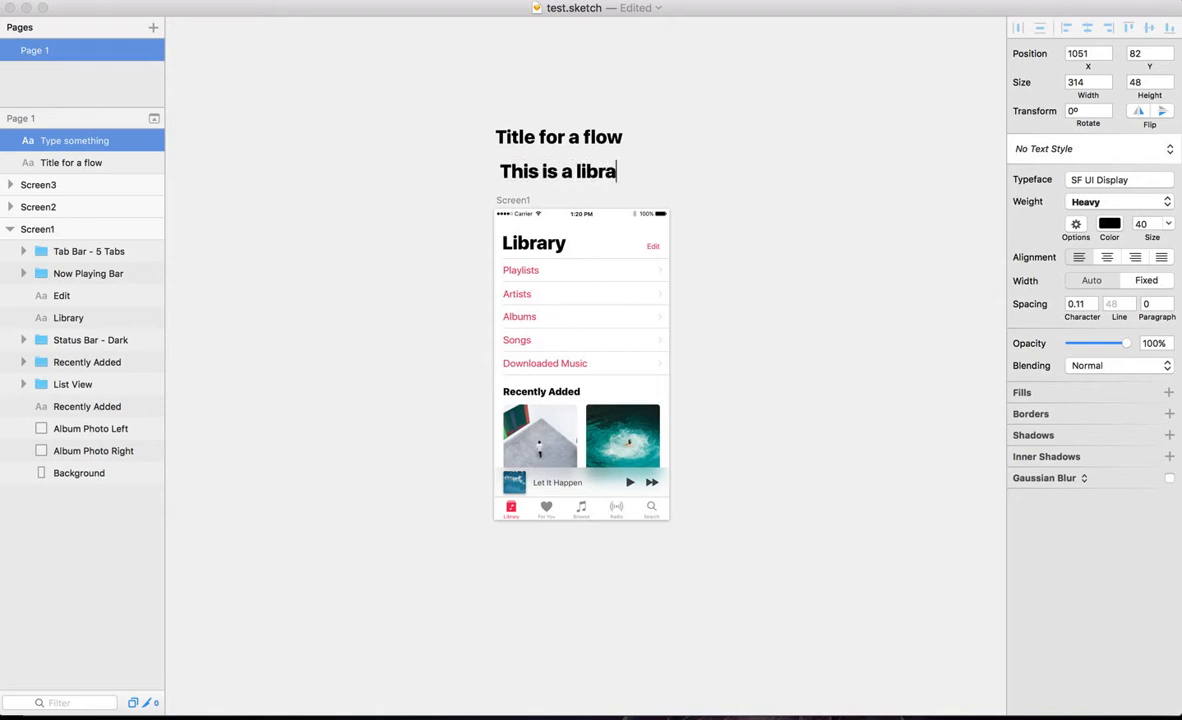
pyautogui.write('ry view in Apple Music.')
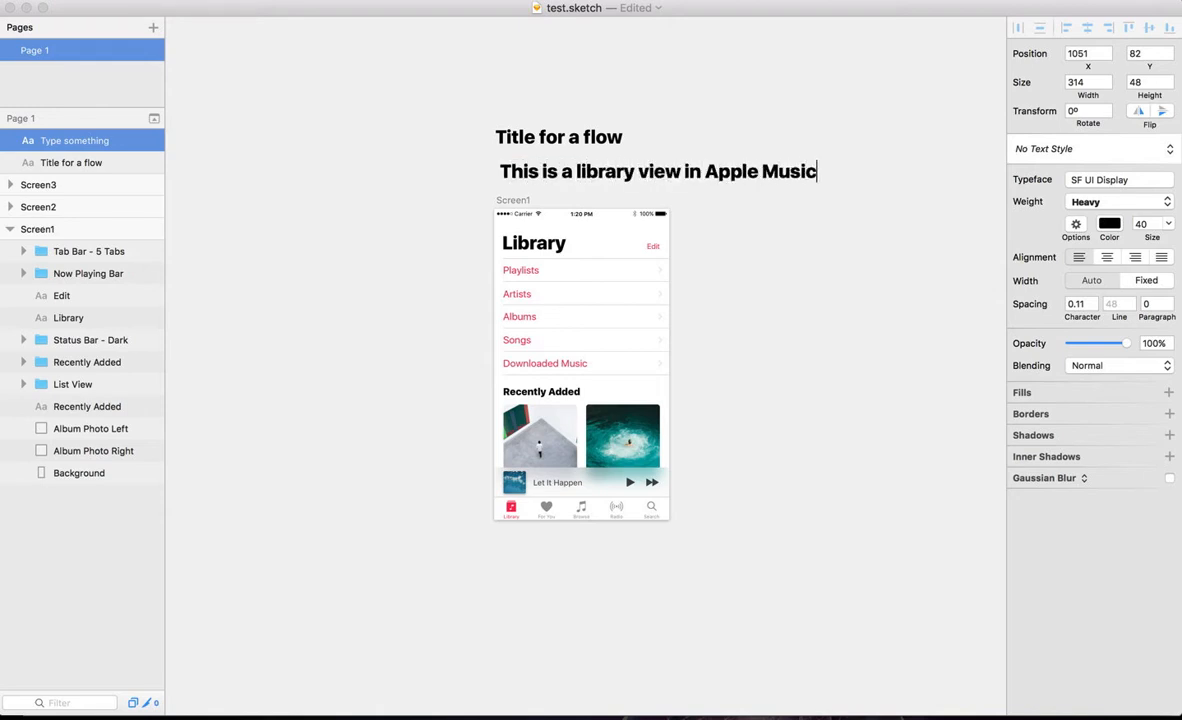
pyautogui.press('Escape')
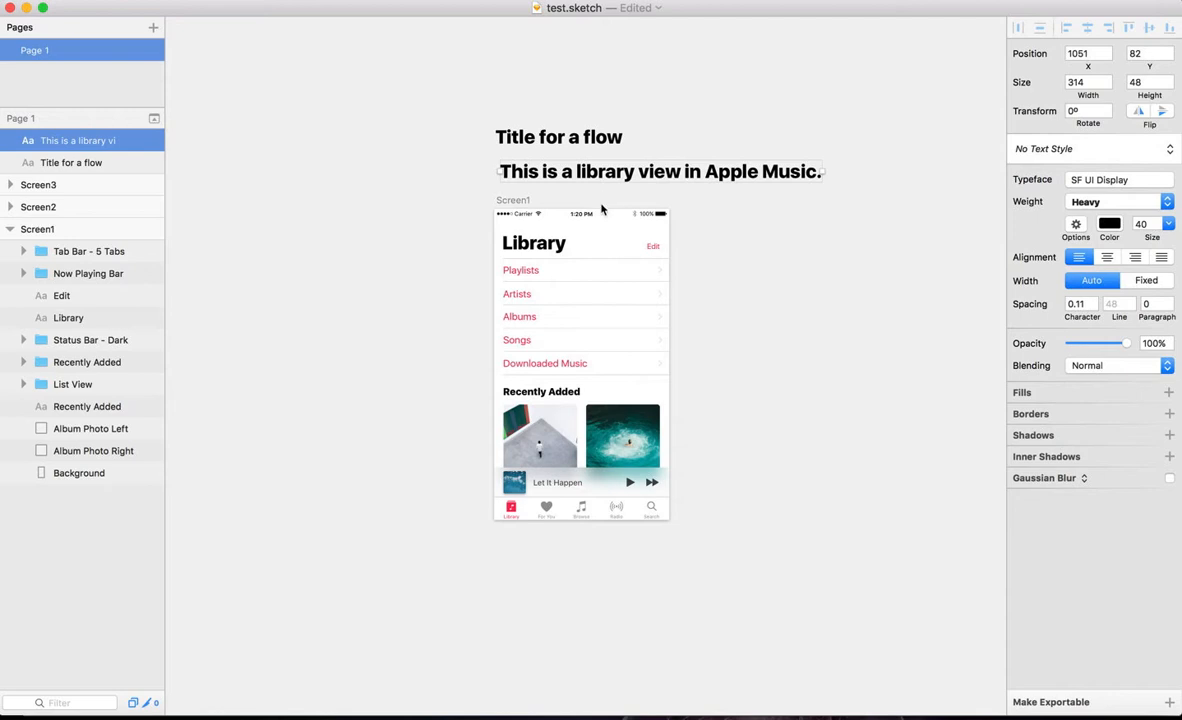
# Step: Draw an export slice of about 880 by 987 around both text layers and the Screen1 artboard
pyautogui.press('a')
pyautogui.moveTo(452, 104); pyautogui.dragTo(868, 562)
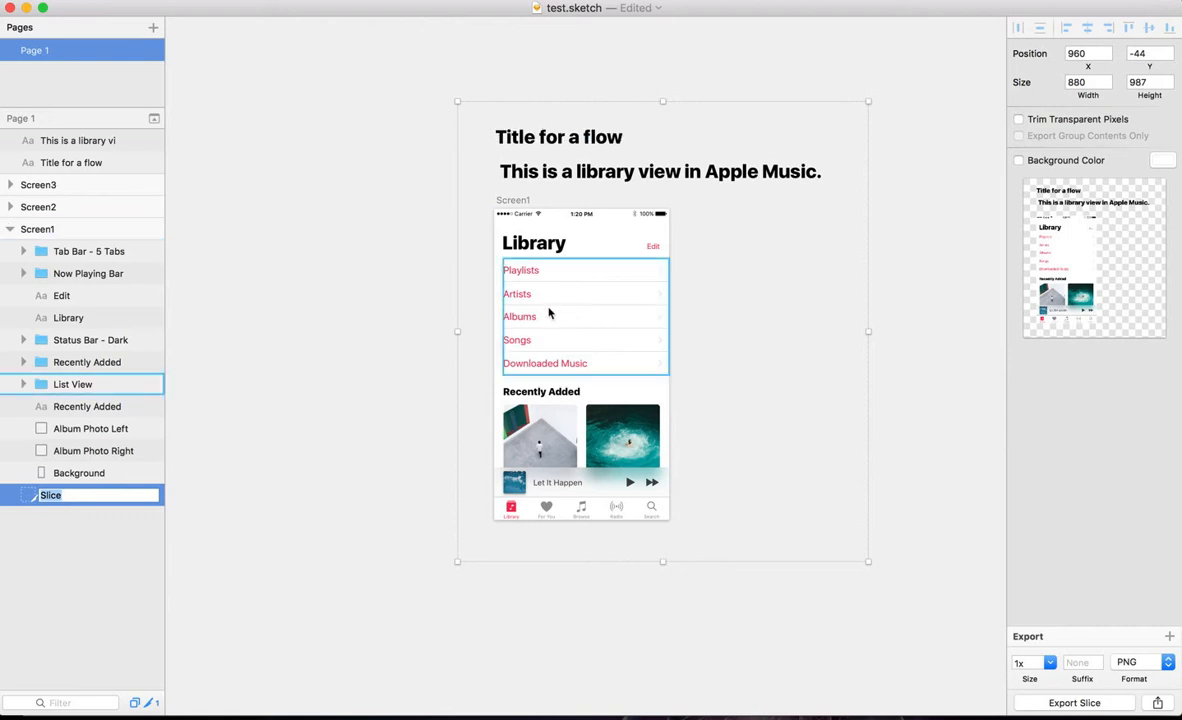
pyautogui.click(363, 226)
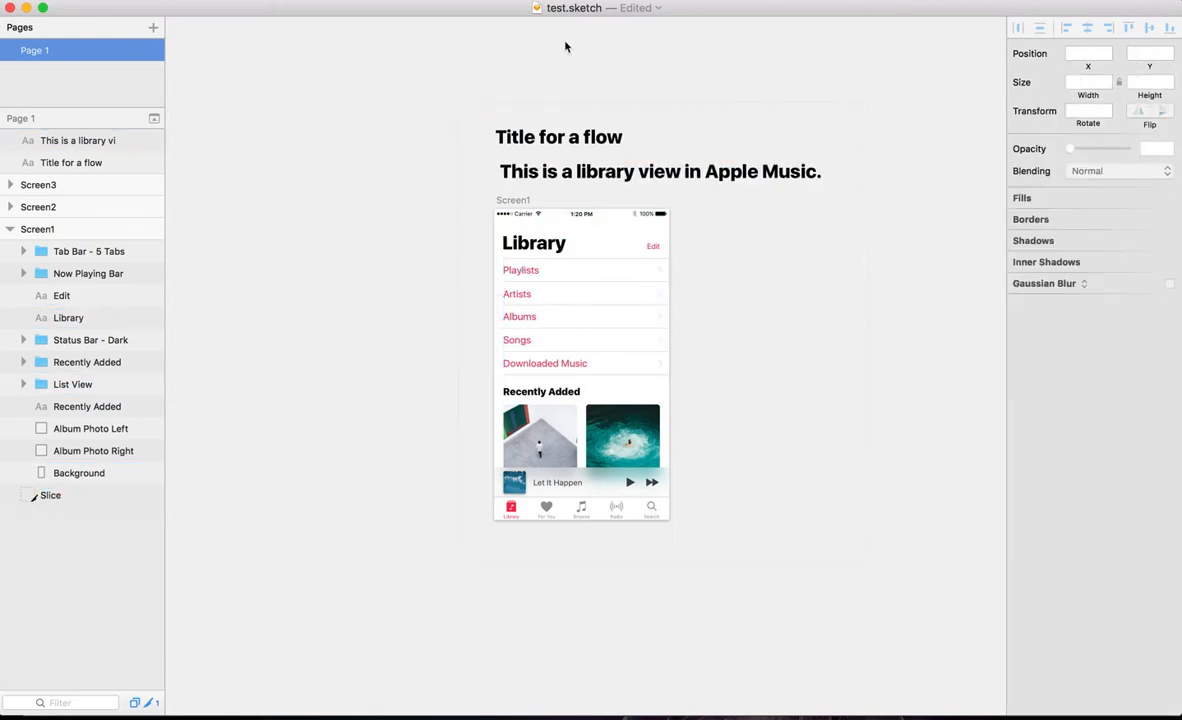
# Step: Delete the slice and both text layers above the Screen1 artboard
pyautogui.click(568, 107)
pyautogui.click(596, 140)
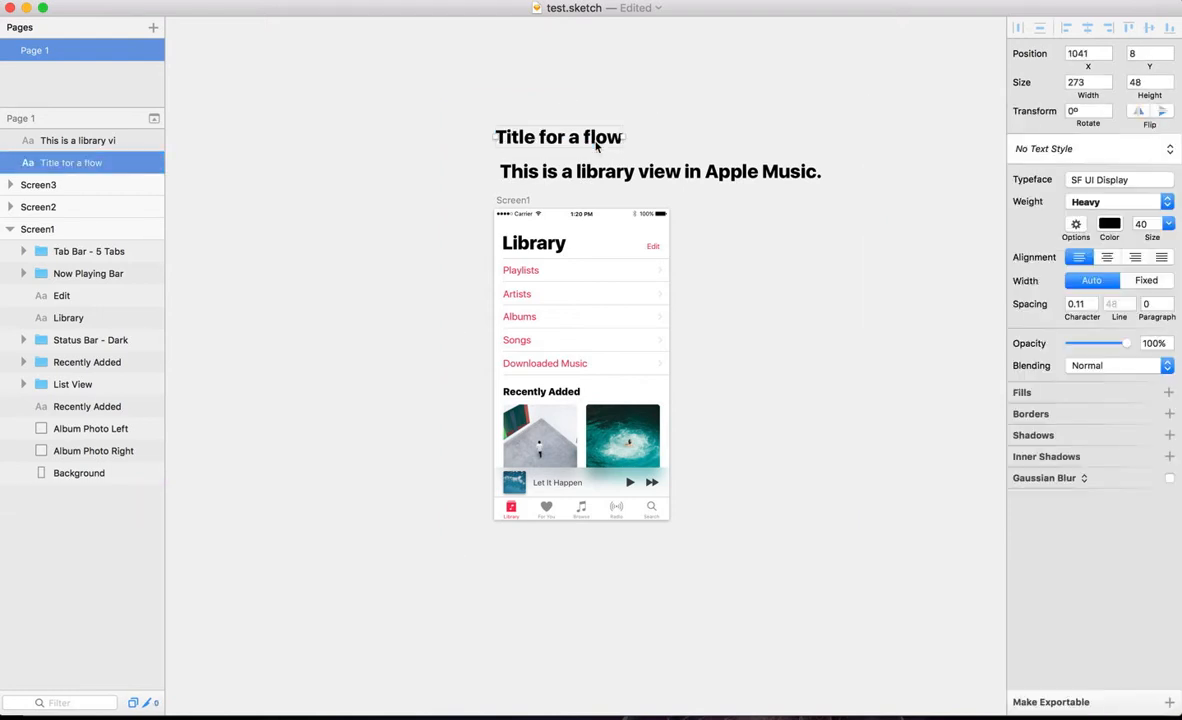
pyautogui.press('BackSpace')
pyautogui.click(609, 178)
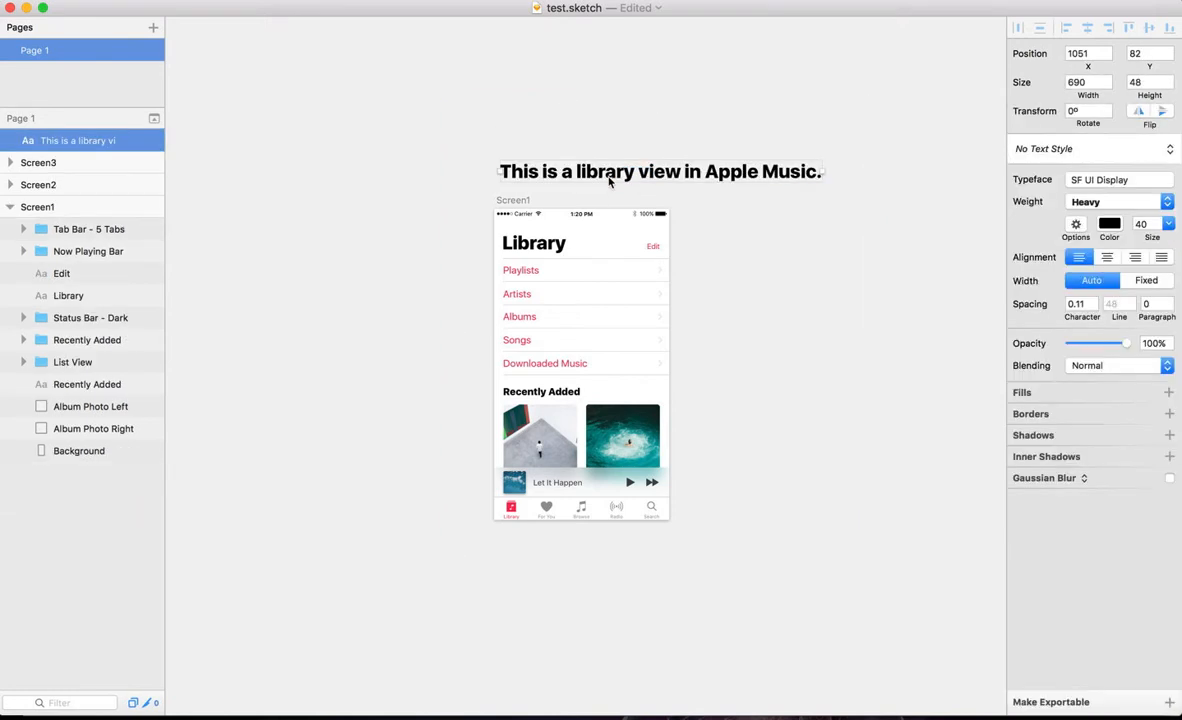
pyautogui.press('BackSpace')
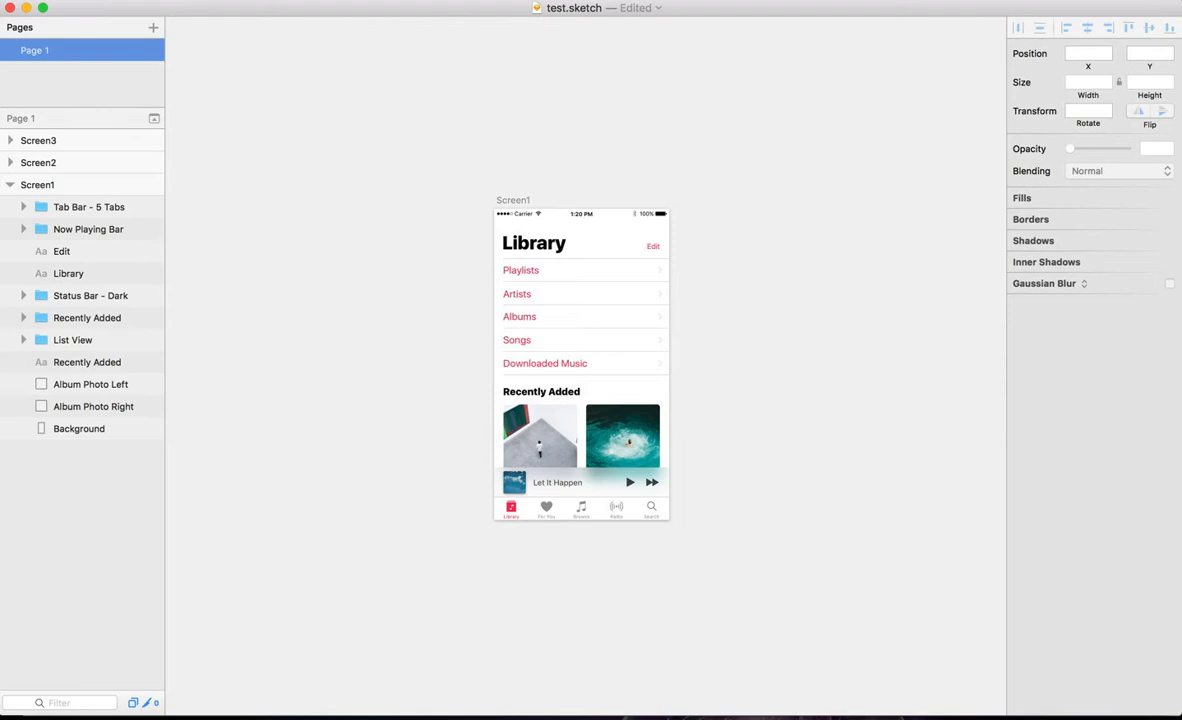
# Step: Save the document and run the Create Documentation plugin on it
pyautogui.press('super+s')
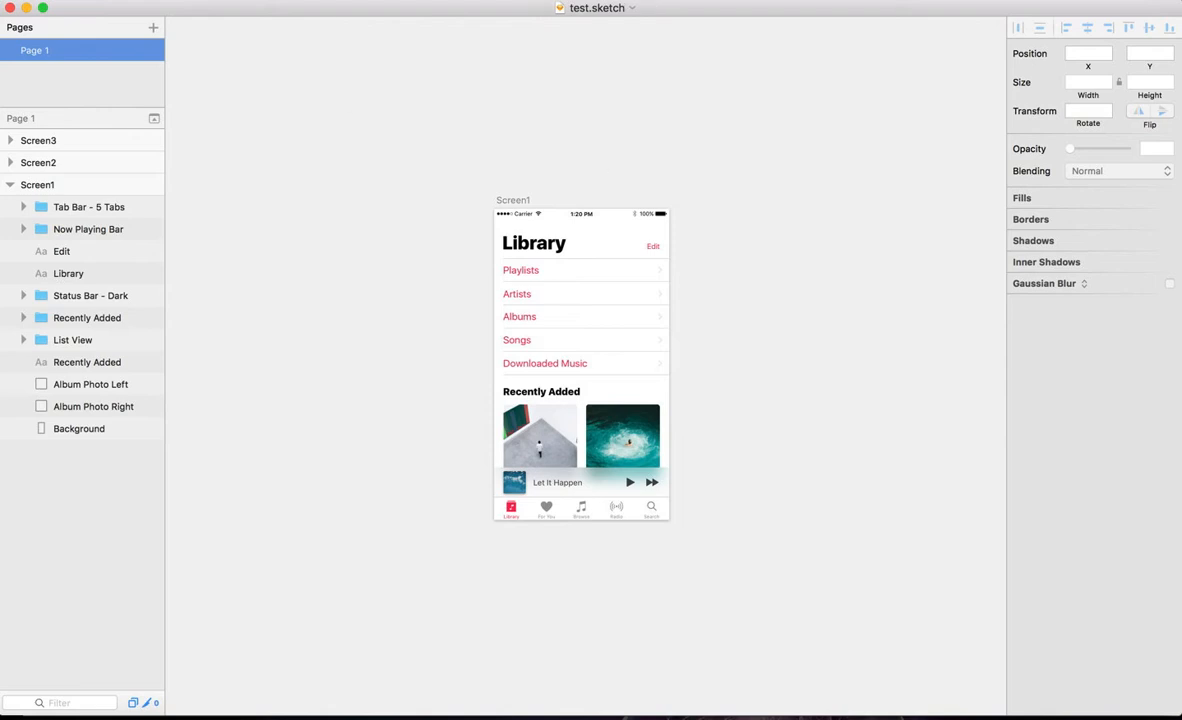
pyautogui.click(378, 0)
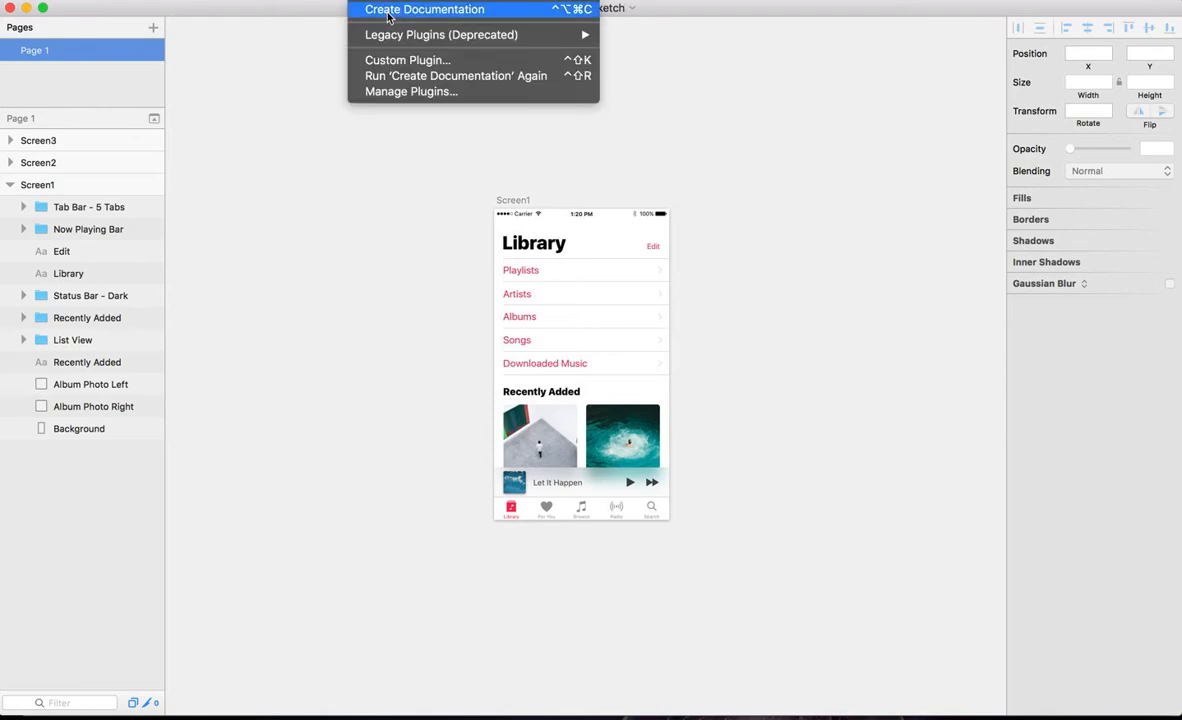
pyautogui.click(389, 12)
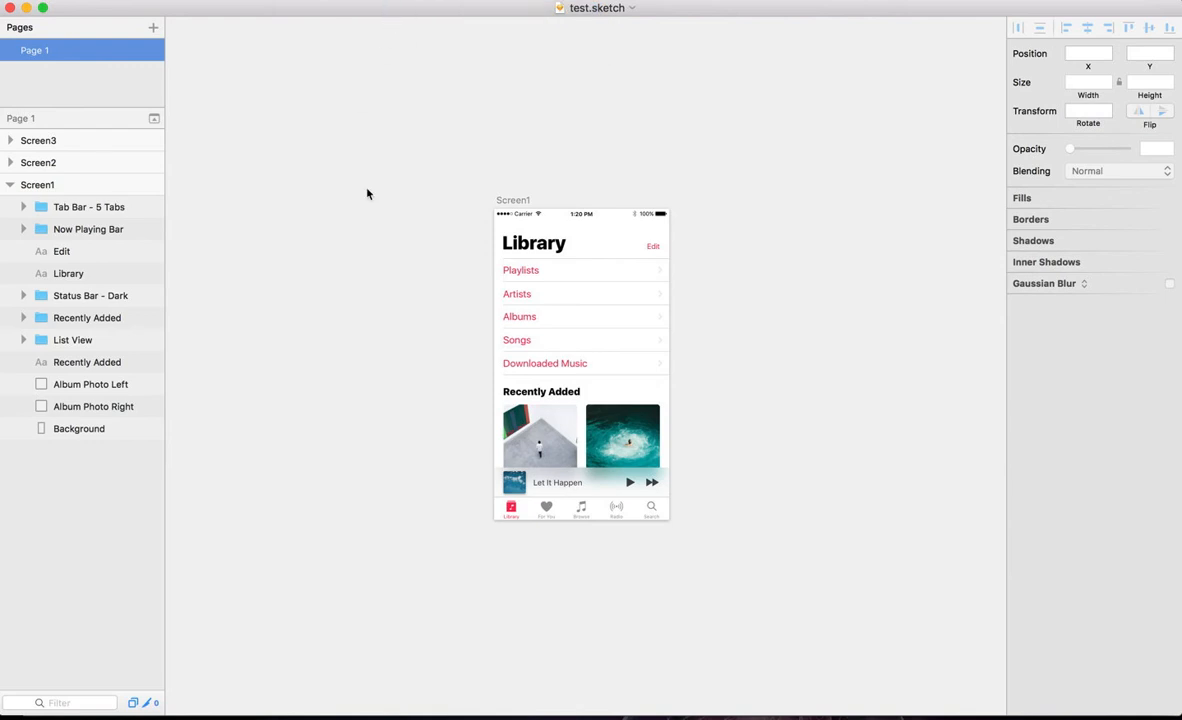
# Step: Switch to the Documentation page in Chrome, load the latest artboards and look over the imported screen
pyautogui.press('super+Tab')
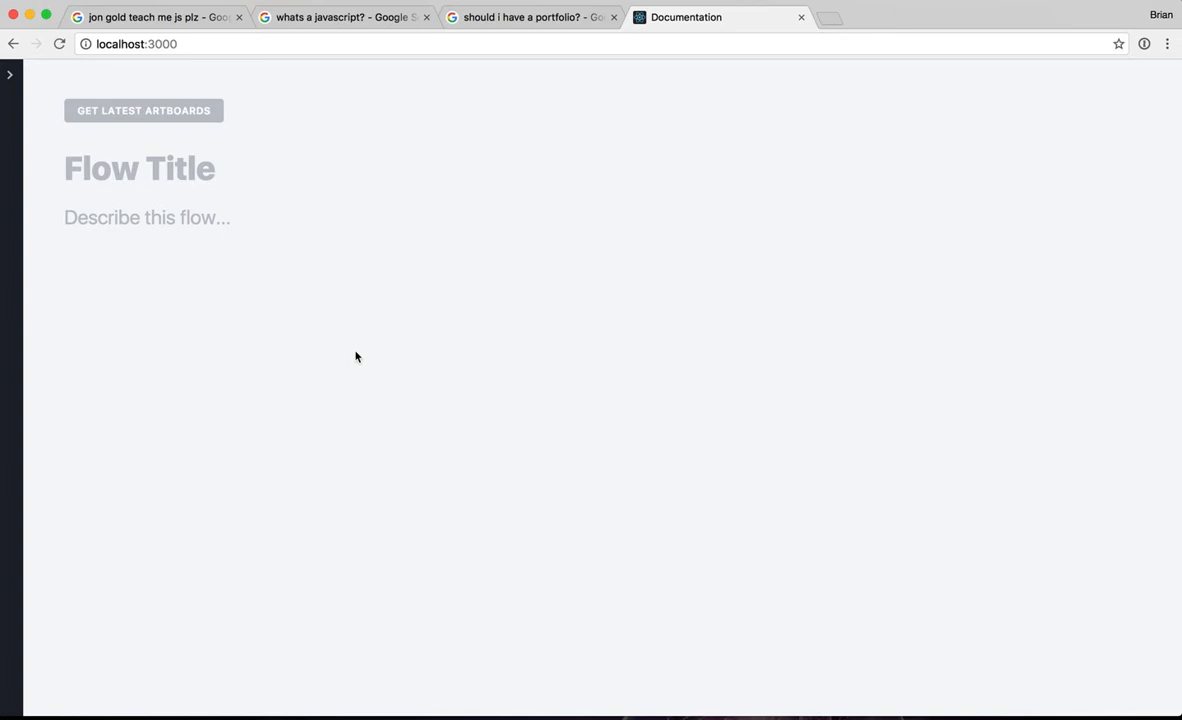
pyautogui.click(176, 120)
pyautogui.scroll(-3, 229, 455)
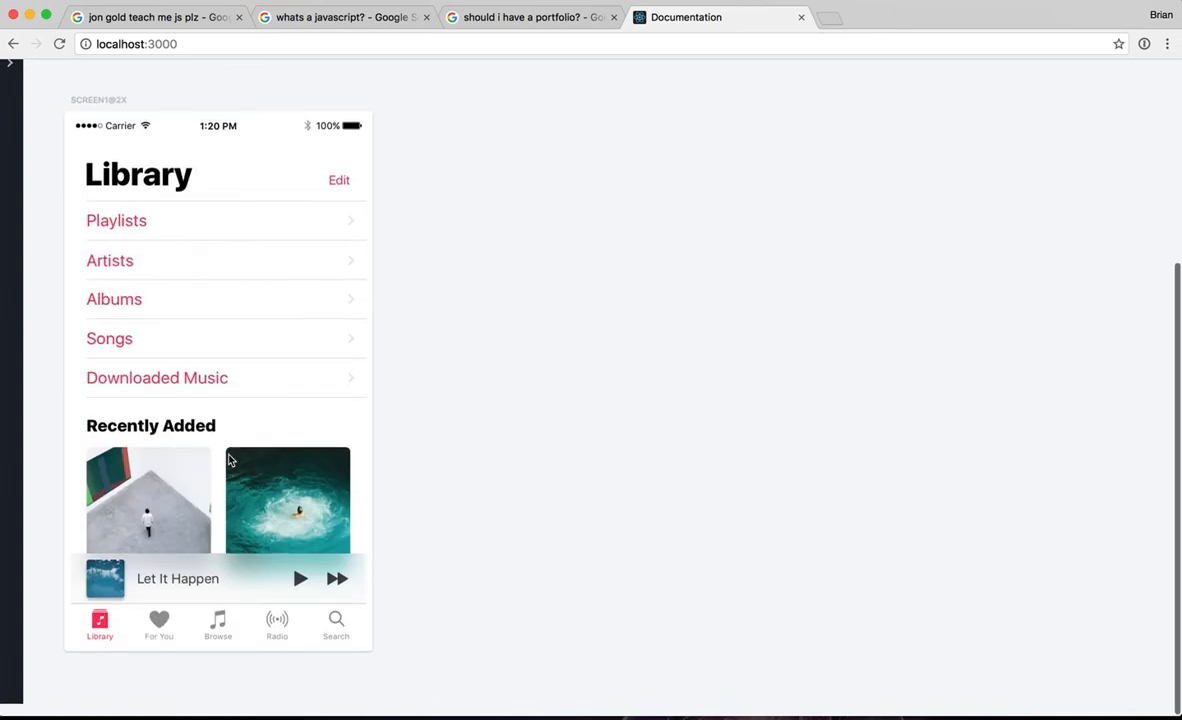
pyautogui.scroll(3, 228, 459)
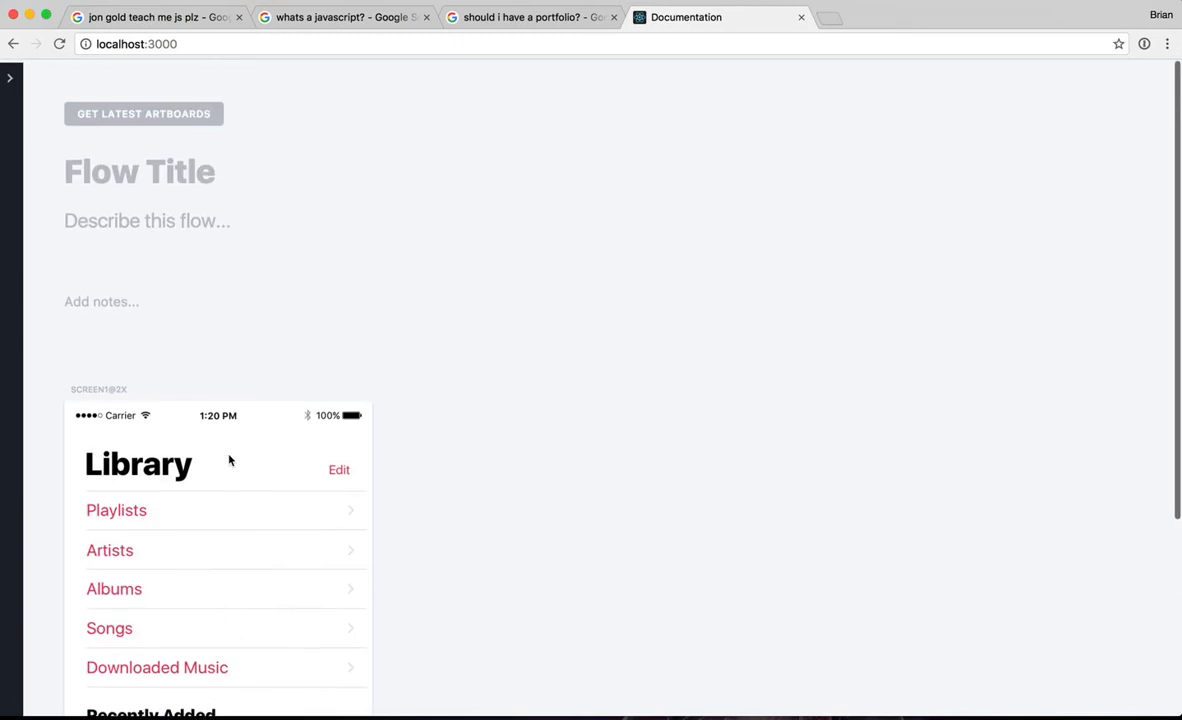
# Step: Title the flow "Browsing Library in Apple Music" and describe it as "Notes about this flow"
pyautogui.click(145, 179)
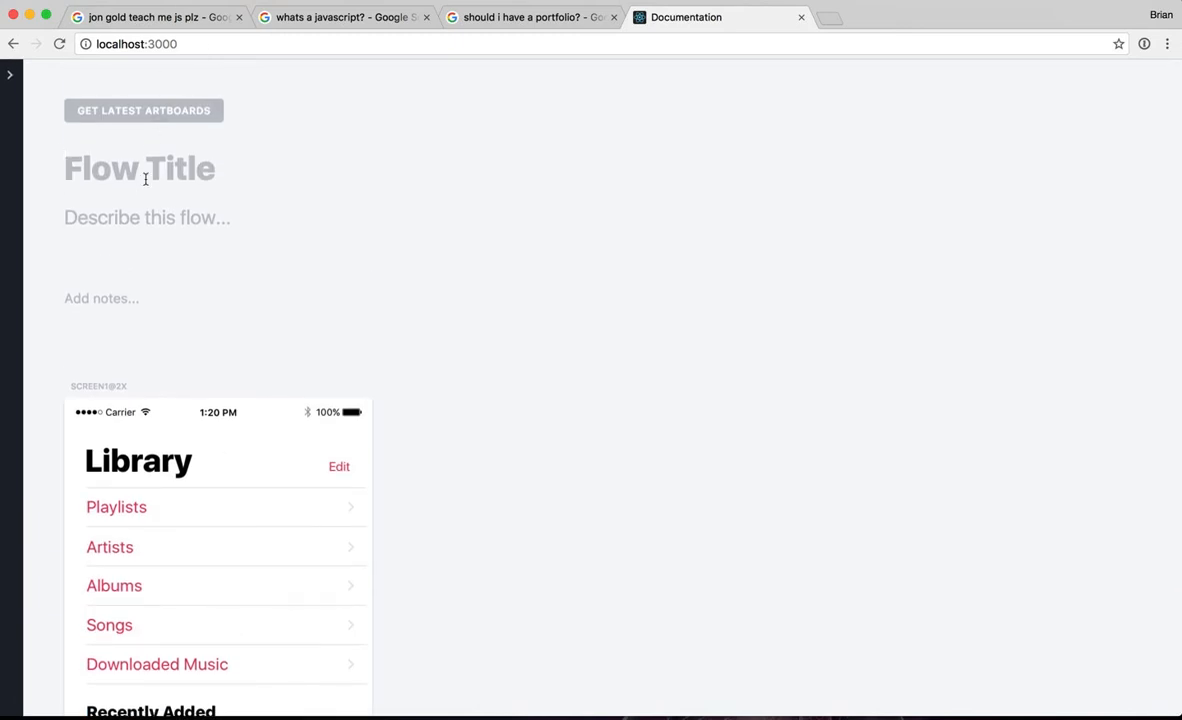
pyautogui.write('Browsing Libr')
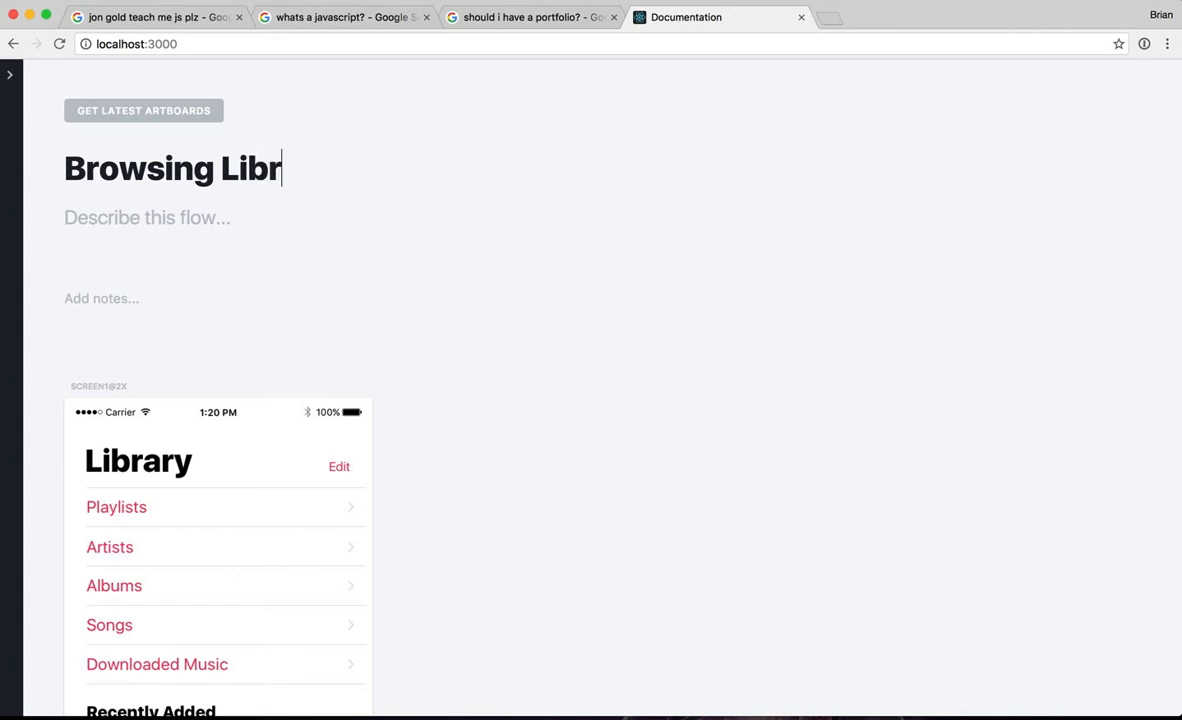
pyautogui.write('ary in Apple M')
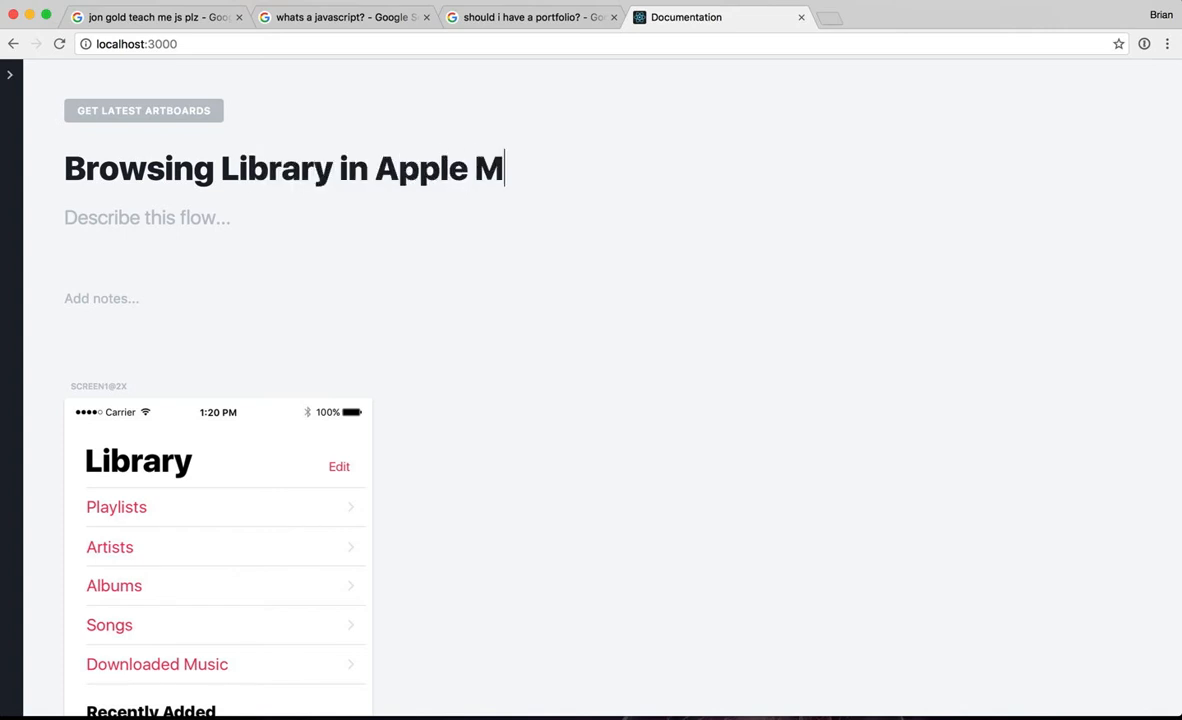
pyautogui.write('usic')
pyautogui.press('Tab')
pyautogui.write('Notes ')
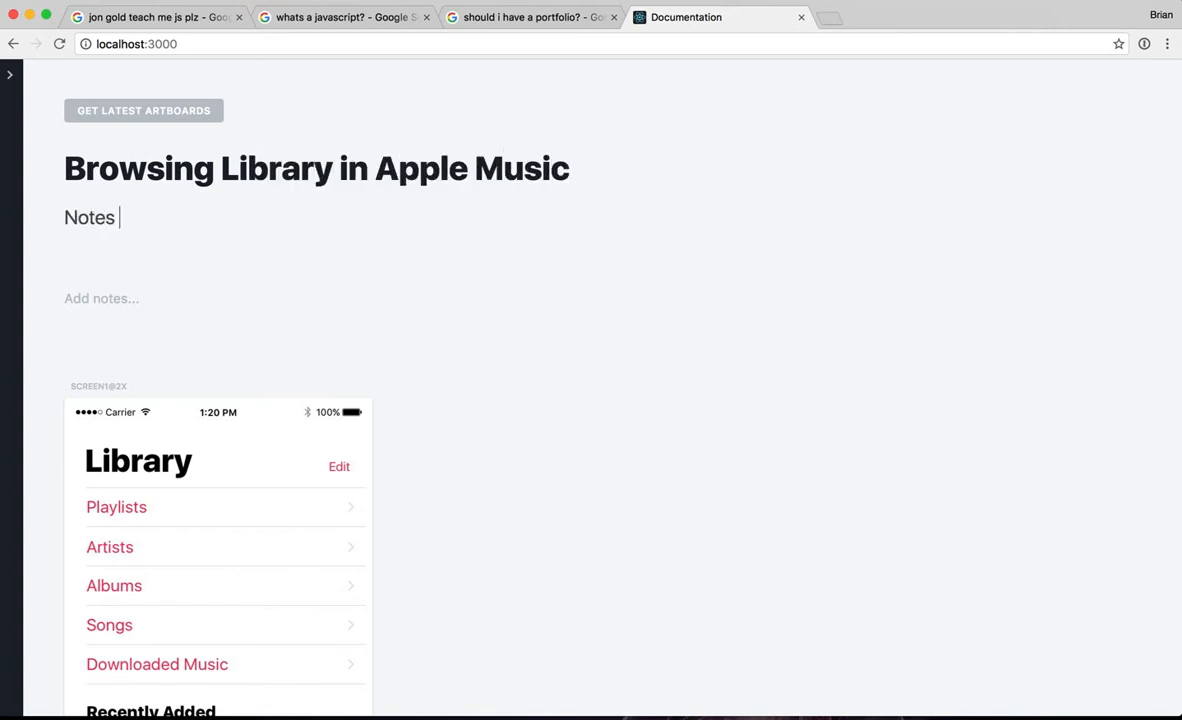
pyautogui.write('about this flow')
pyautogui.press('Tab')
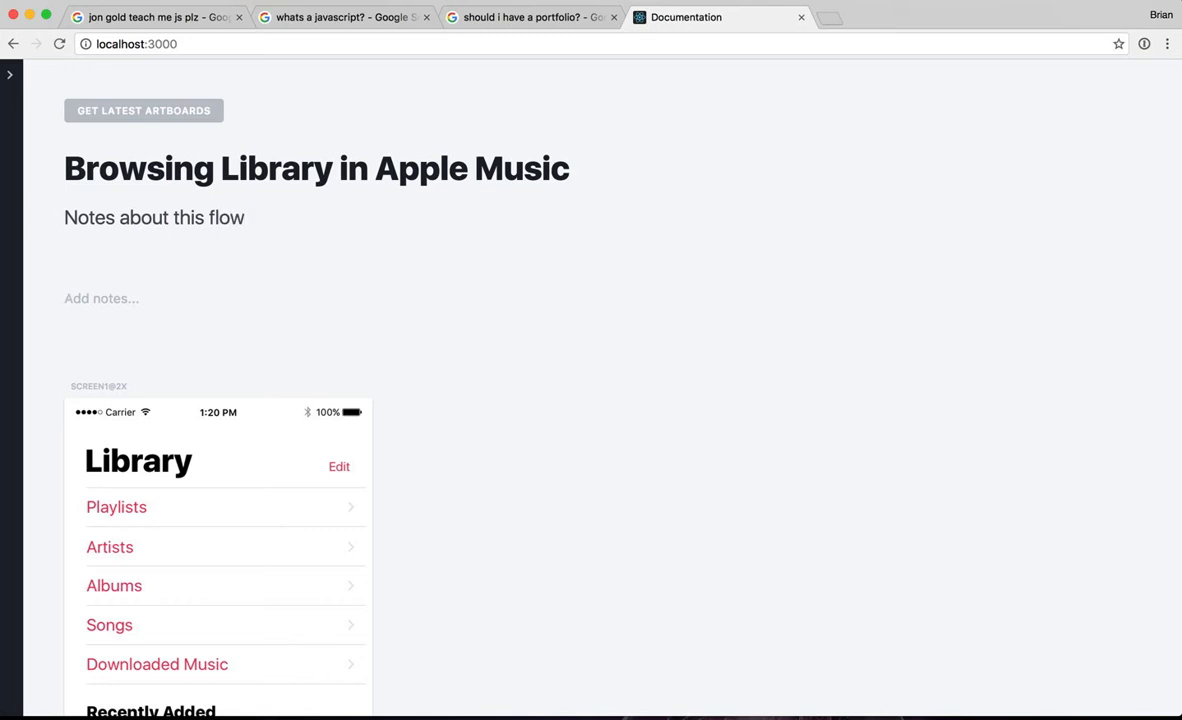
# Step: Add the note "This is the base library view..." to the Library screen
pyautogui.write('This is the base library view.')
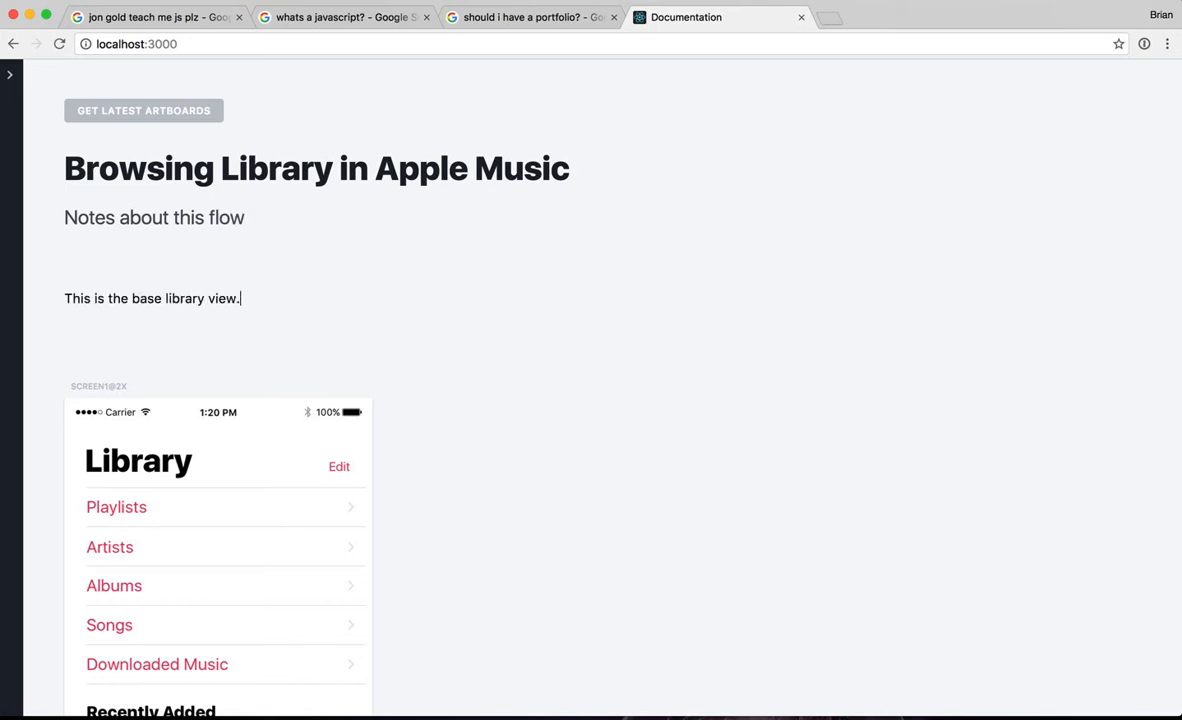
pyautogui.write('..')
# Step: Switch to Sketch and move the Screen2 and Screen3 artboards together into a row beside Screen1
pyautogui.press('super+Tab')
pyautogui.scroll(-3, 418, 333)
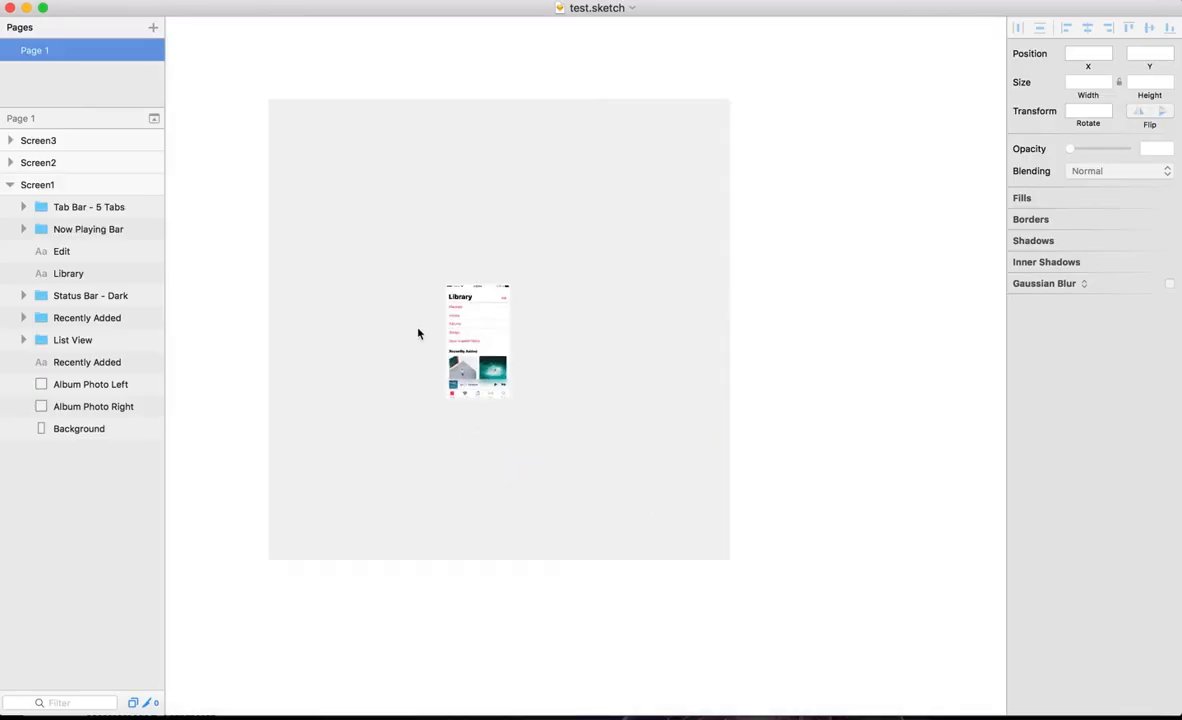
pyautogui.scroll(-2, 420, 333)
pyautogui.hscroll(2, 420, 333)
pyautogui.click(836, 598)
pyautogui.keyDown('shift'); pyautogui.click(900, 598); pyautogui.keyUp('shift')
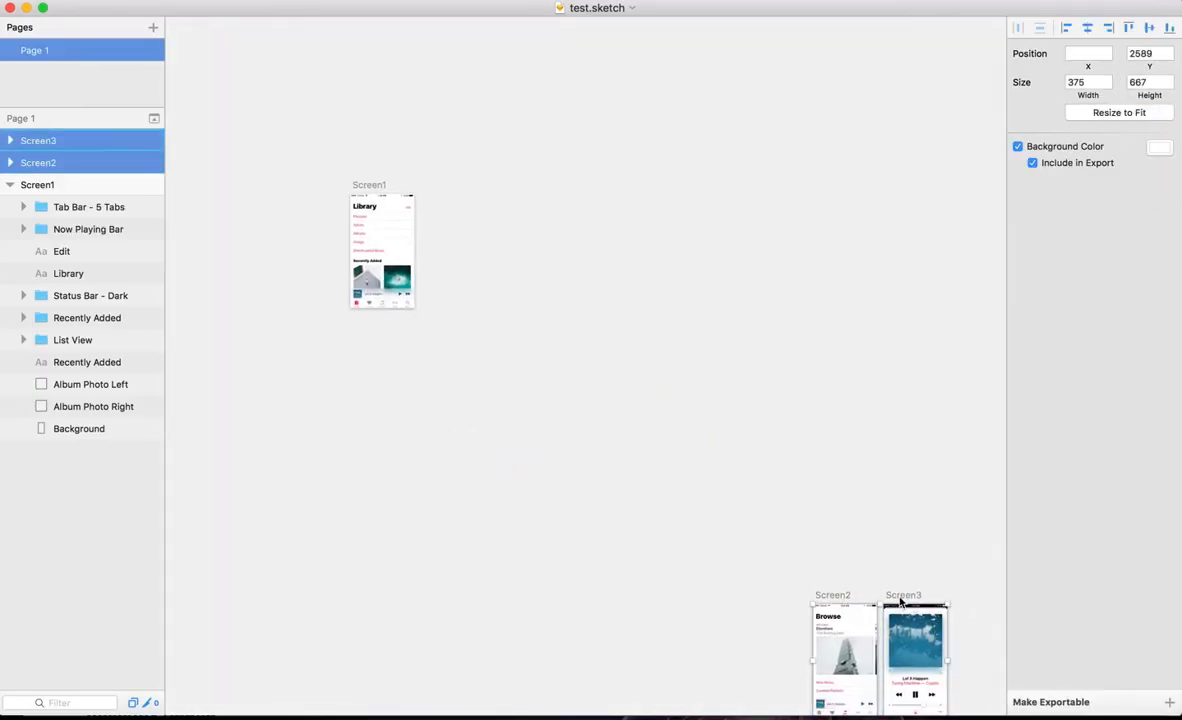
pyautogui.moveTo(900, 600); pyautogui.dragTo(511, 190)
pyautogui.click(492, 160)
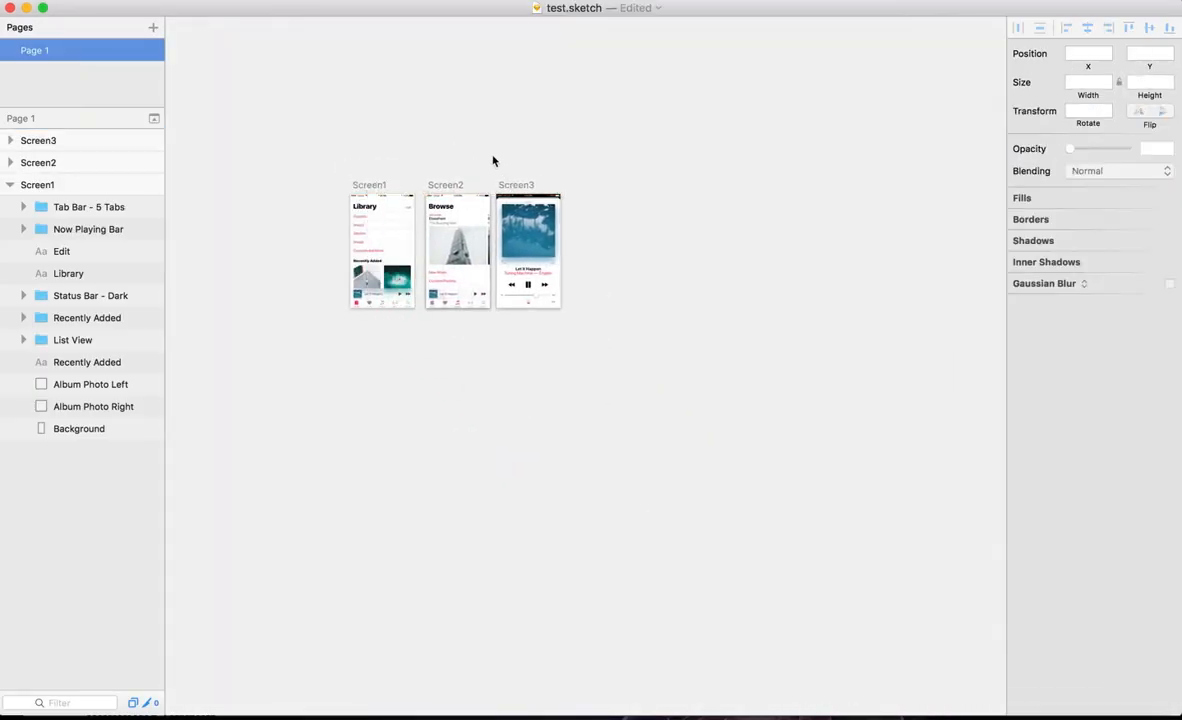
pyautogui.scroll(4, 492, 160)
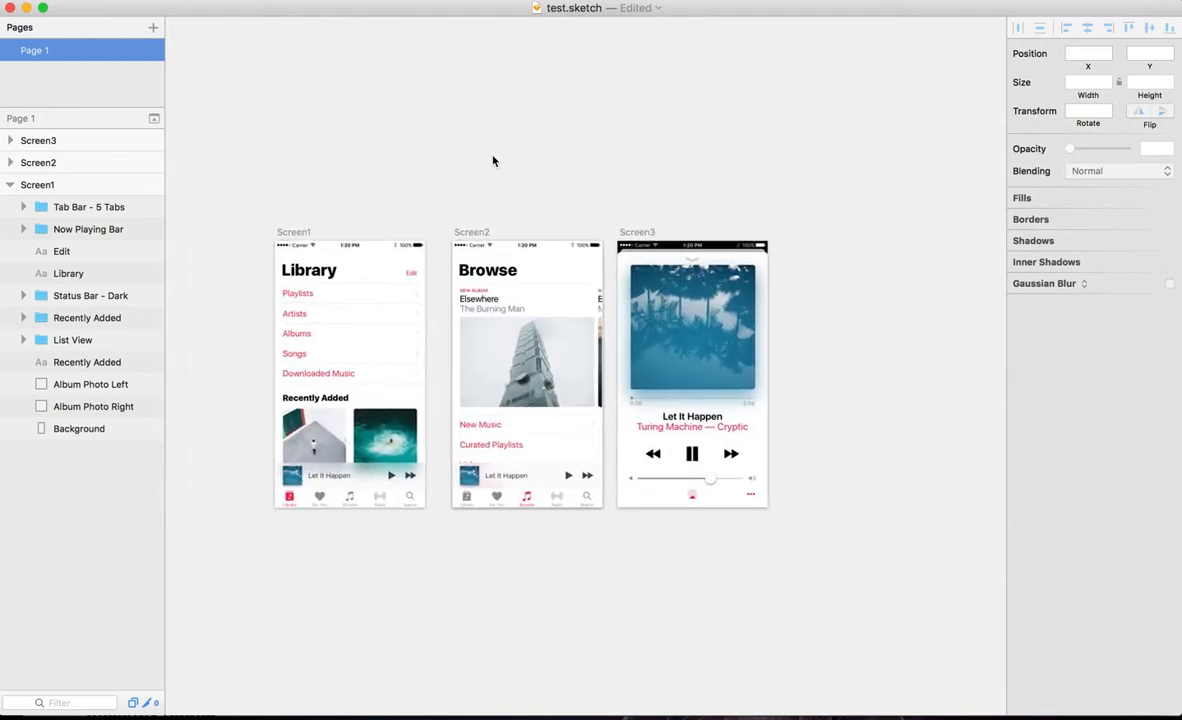
# Step: Create the documentation again from Sketch and load the latest artboards on the Documentation page in Chrome
pyautogui.click(372, 6)
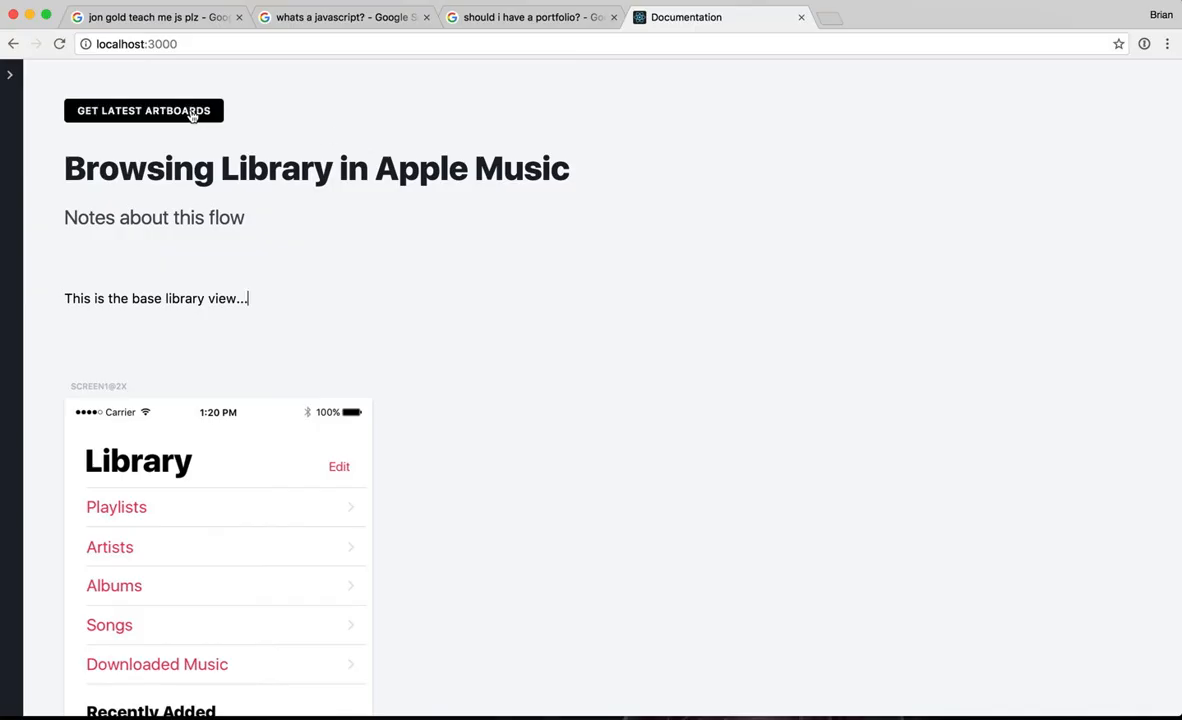
pyautogui.click(191, 112)
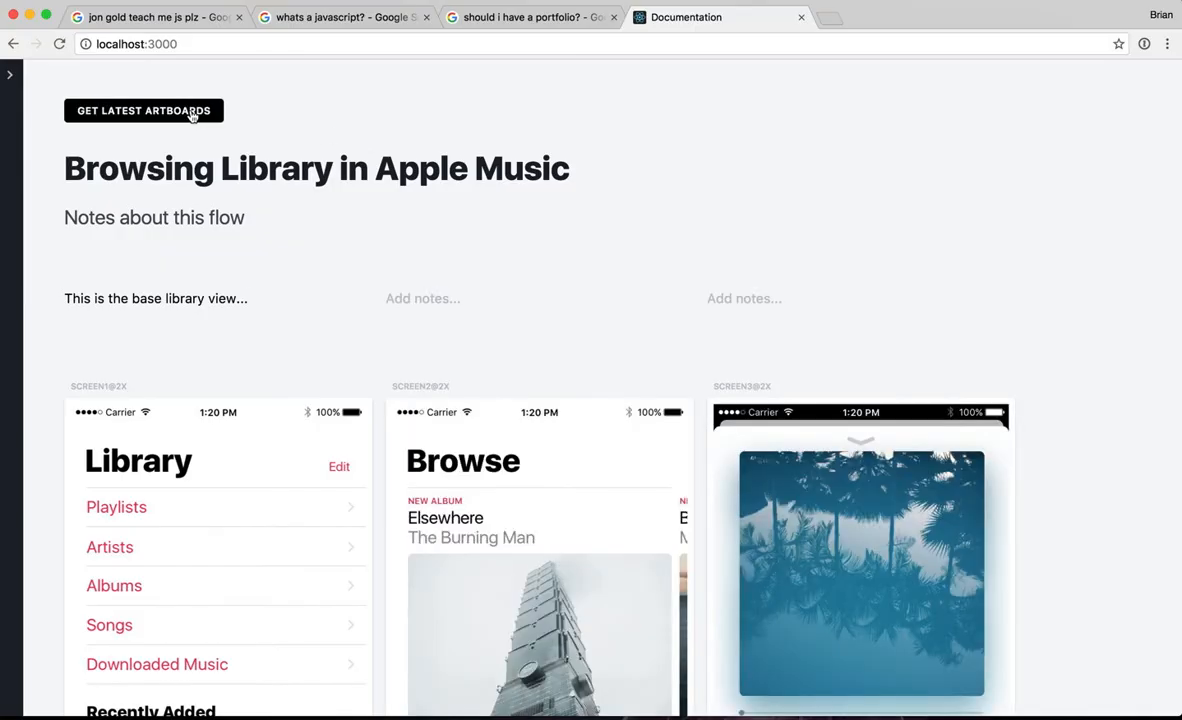
pyautogui.scroll(-5, 540, 430)
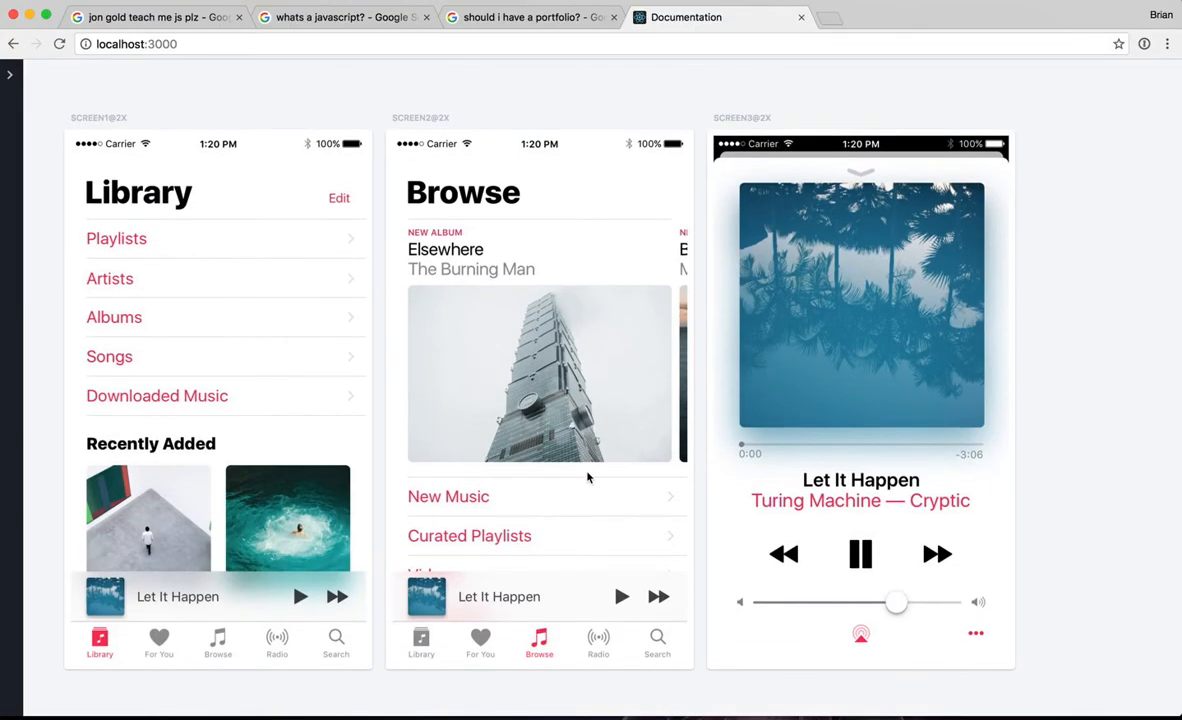
# Step: Add the note "Browsing..." to the second screen and "Listening..." to the third screen
pyautogui.scroll(4, 587, 478)
pyautogui.click(449, 231)
pyautogui.write('B')
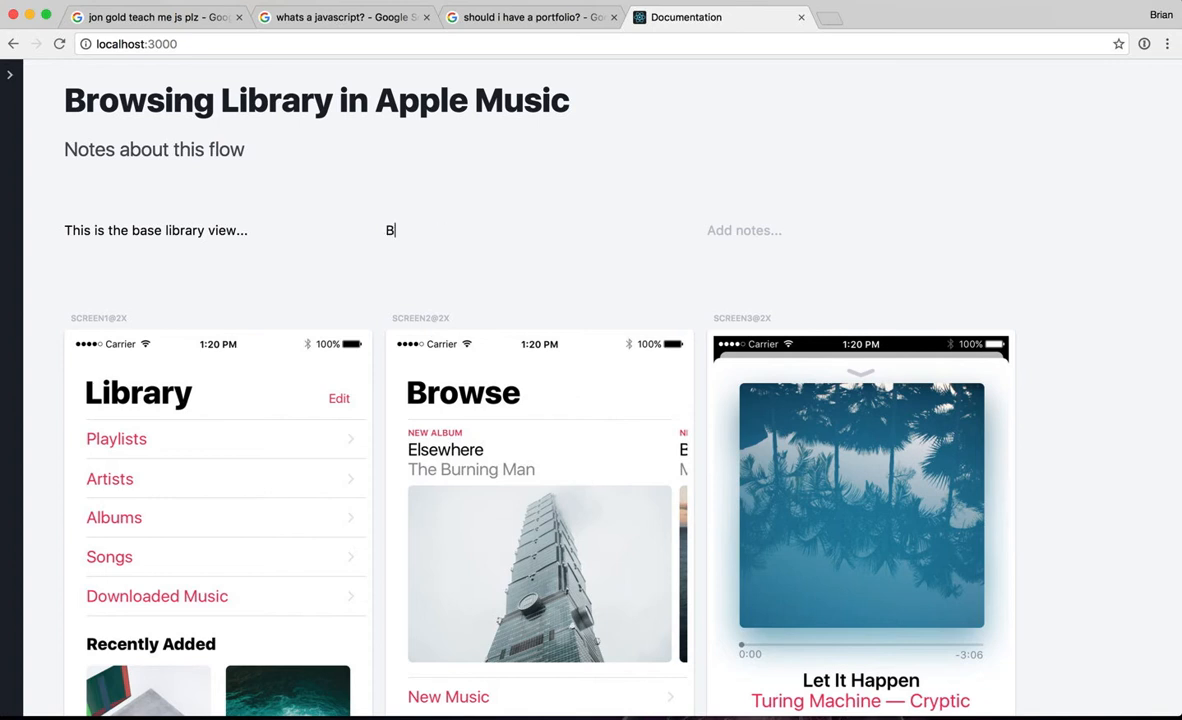
pyautogui.write('rowsing...')
pyautogui.click(730, 230)
pyautogui.write('Listening.')
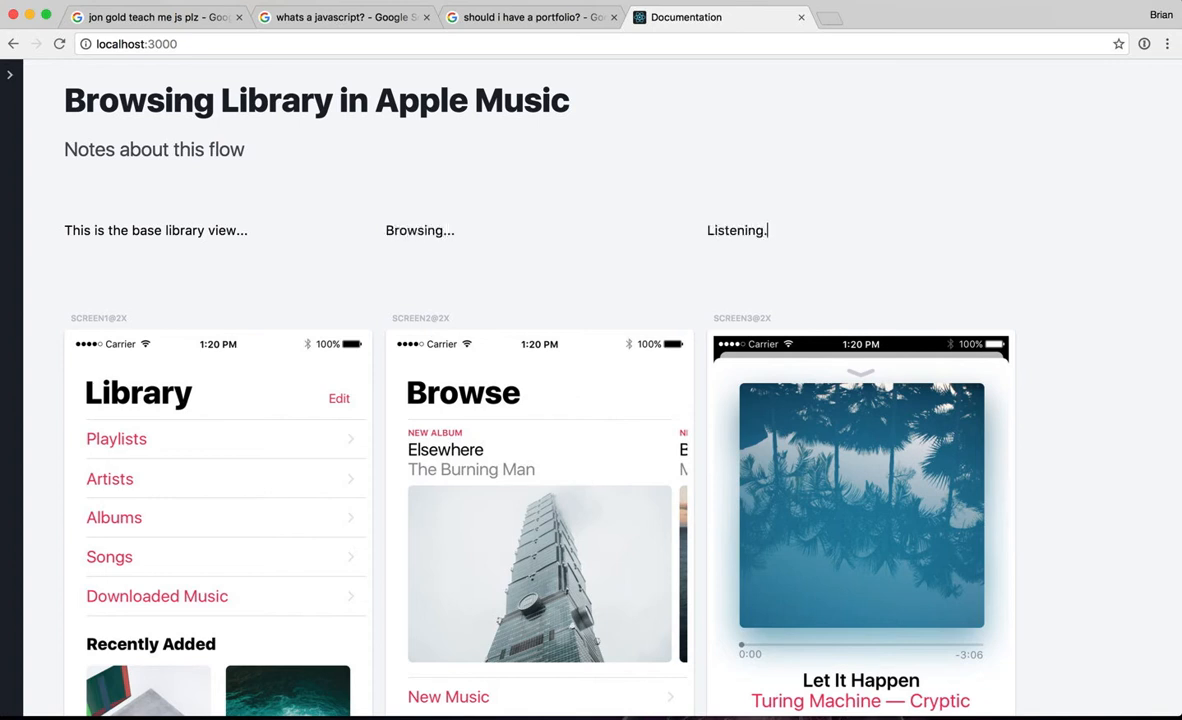
pyautogui.write('..')
pyautogui.click(718, 127)
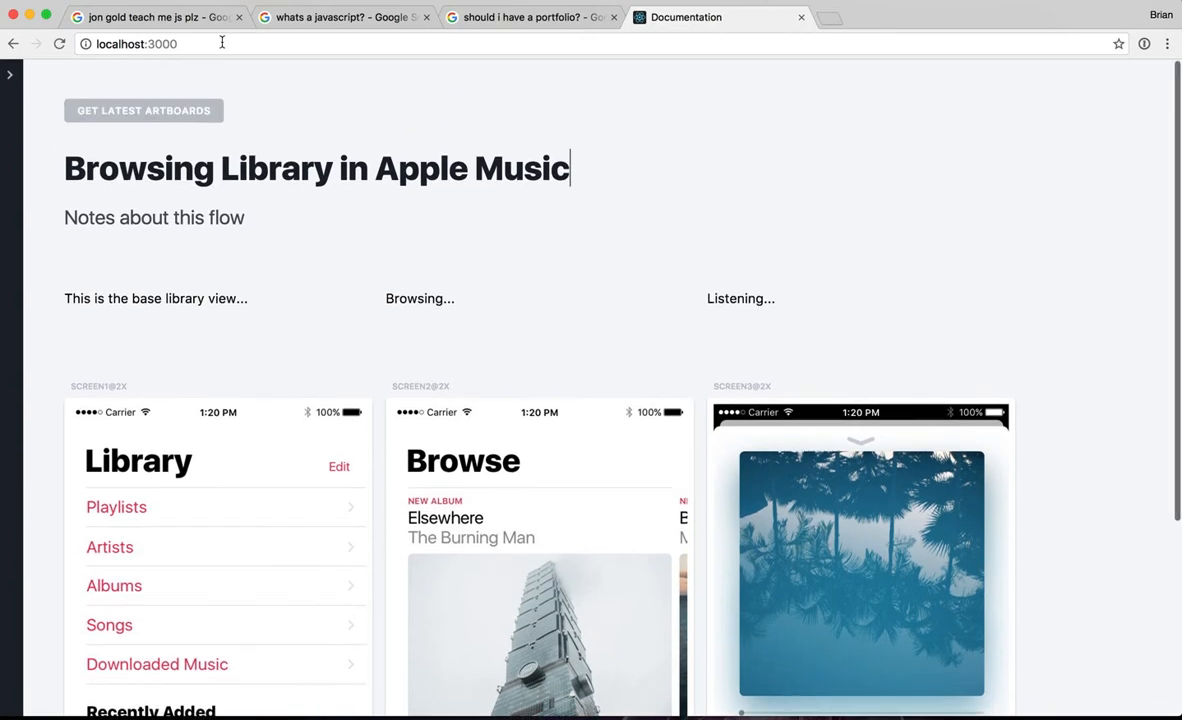
# Step: Open the documentation address localhost:3000 in a new browser tab and check the flow's title, notes and screens
pyautogui.click(220, 43)
pyautogui.press('super+c')
pyautogui.press('super+t')
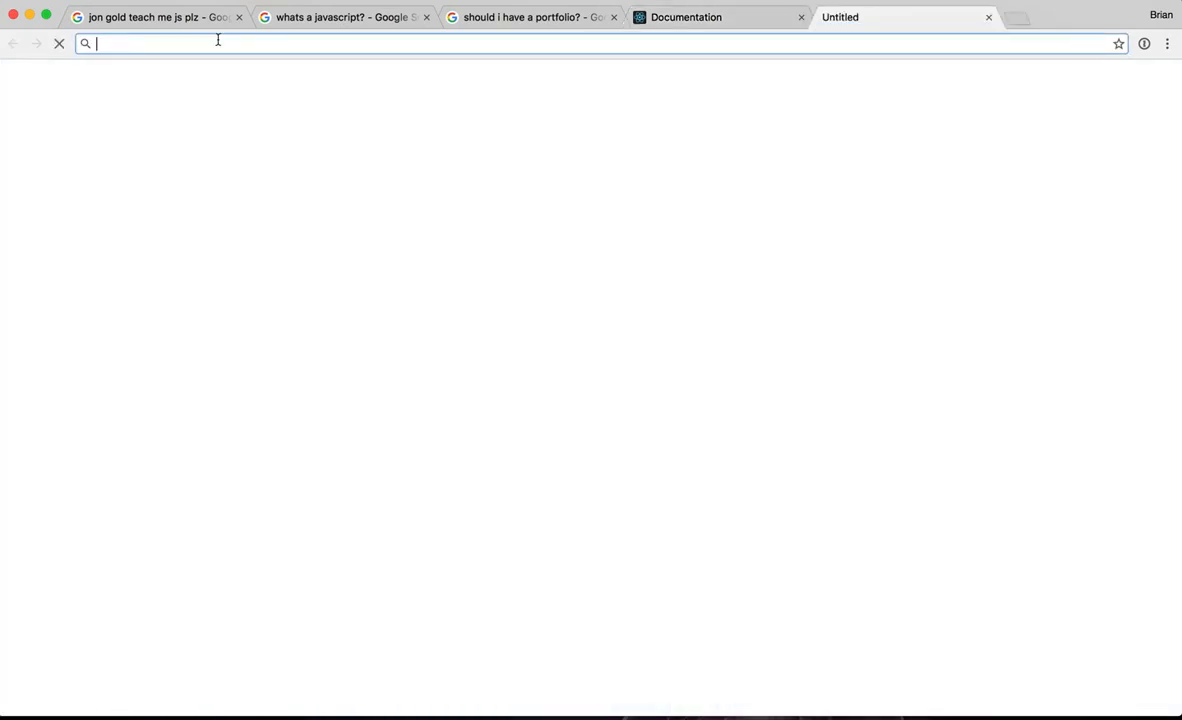
pyautogui.press('super+v')
pyautogui.press('Return')
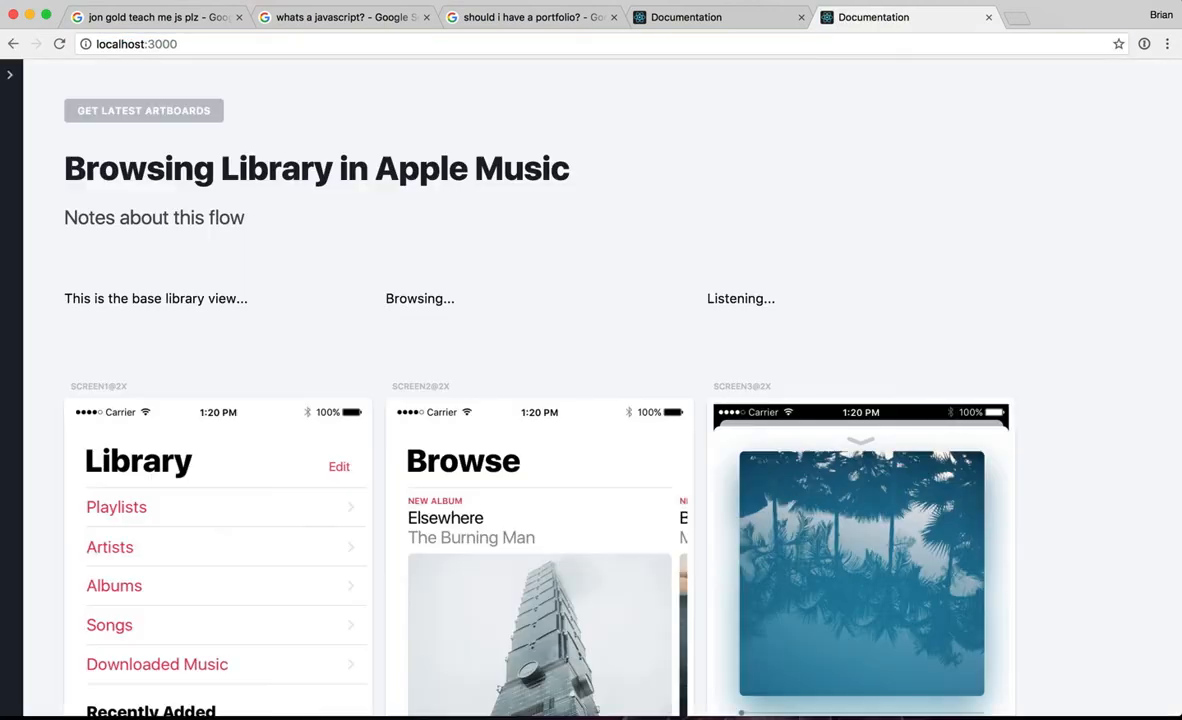
pyautogui.scroll(-1, 271, 269)
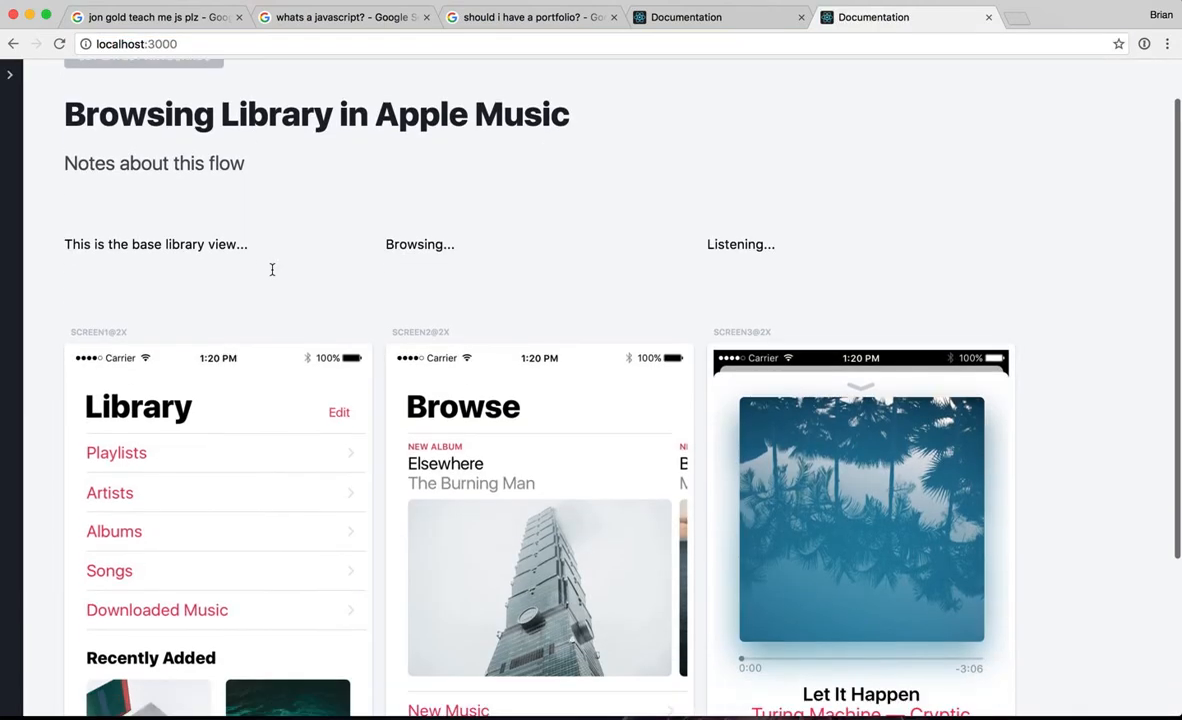
pyautogui.scroll(1, 271, 269)
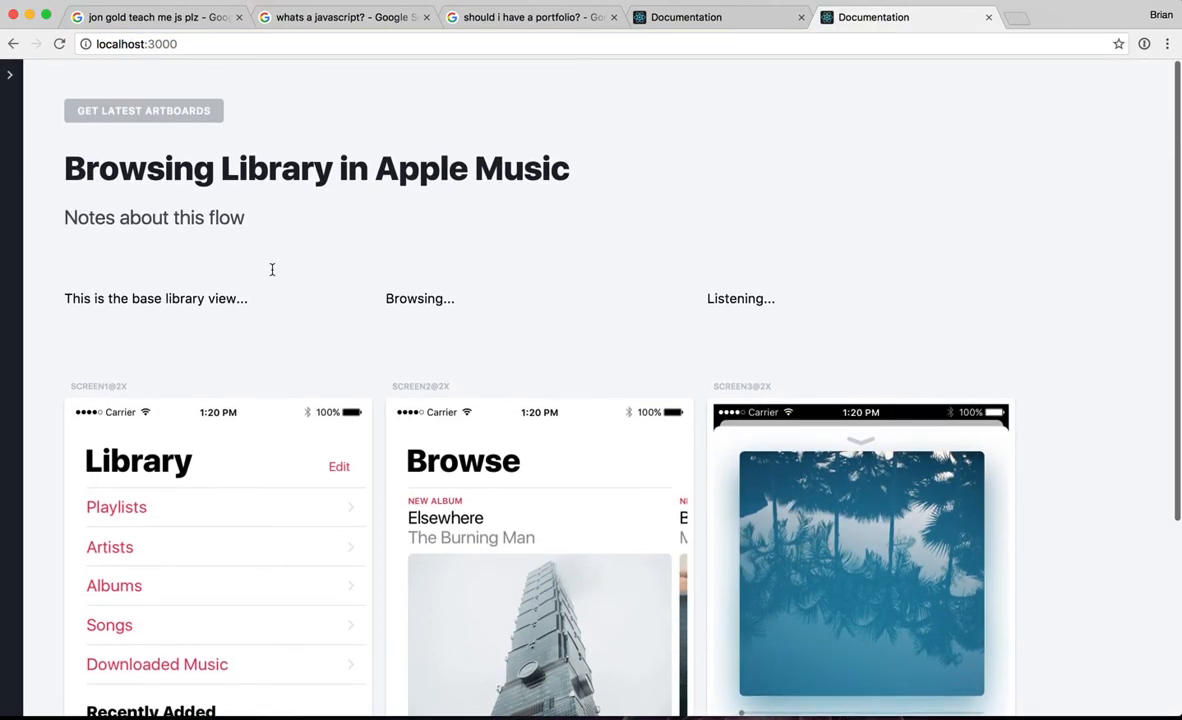
# Step: Close the duplicate Documentation tab and switch back to Sketch
pyautogui.click(990, 17)
pyautogui.press('super+Tab')
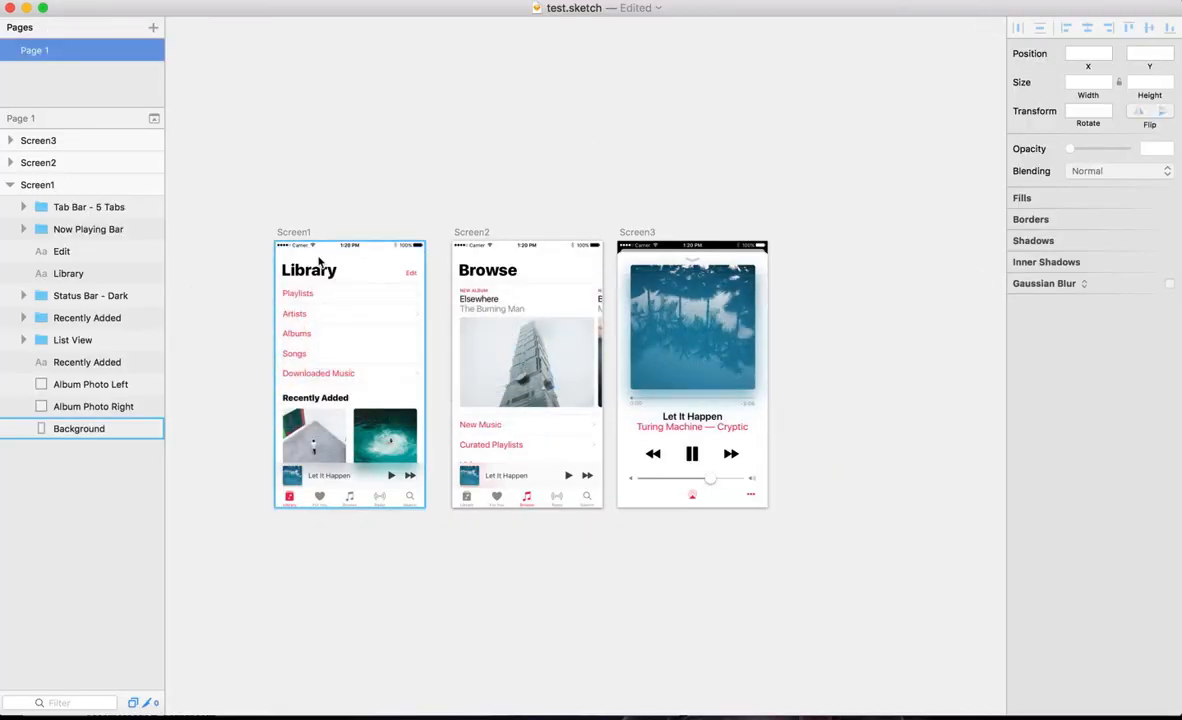
# Step: Change the "Library" heading on the Screen1 artboard to "Feed"
pyautogui.click(310, 268)
pyautogui.doubleClick(312, 265)
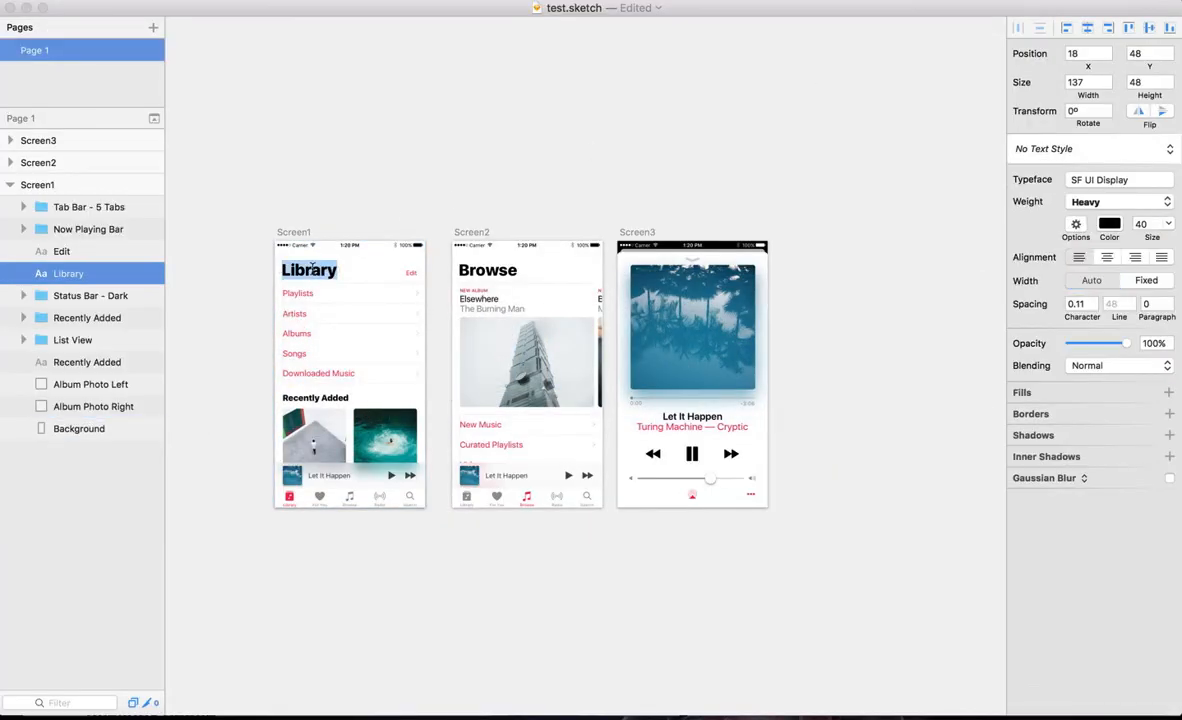
pyautogui.write('Feed')
pyautogui.click(437, 101)
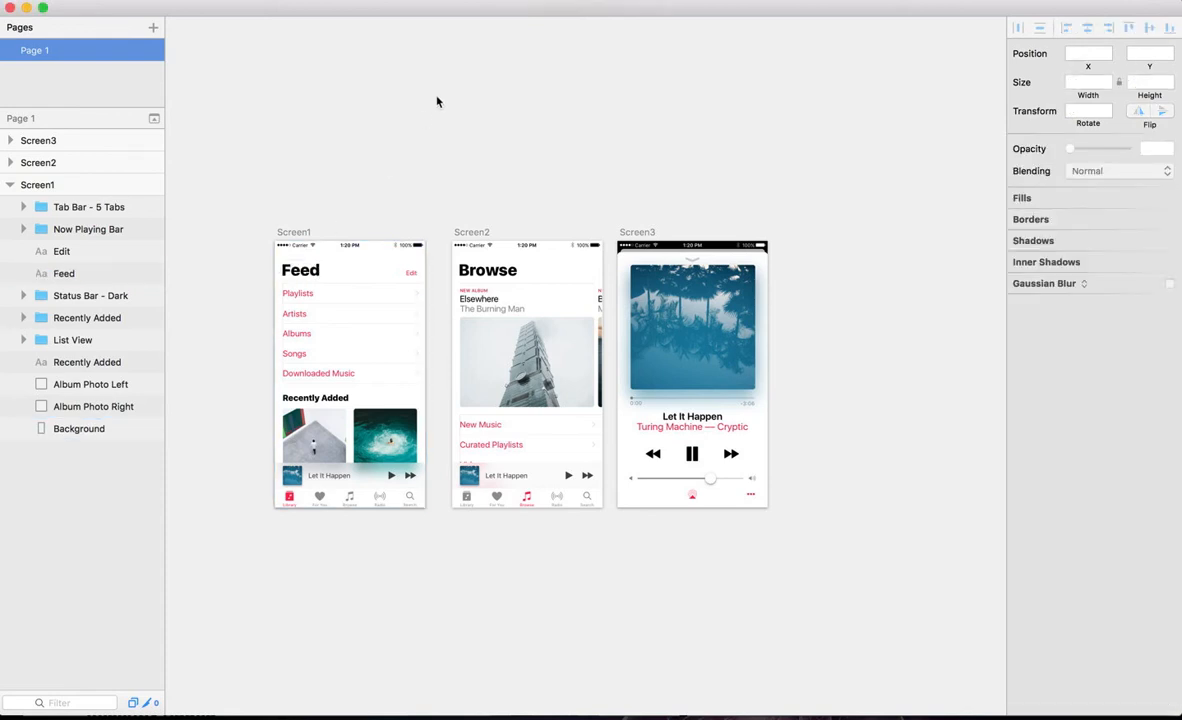
# Step: Regenerate the documentation from Sketch with the edited artboard and switch to the Documentation page in Chrome
pyautogui.click(355, 2)
pyautogui.click(420, 10)
pyautogui.press('super+Tab')
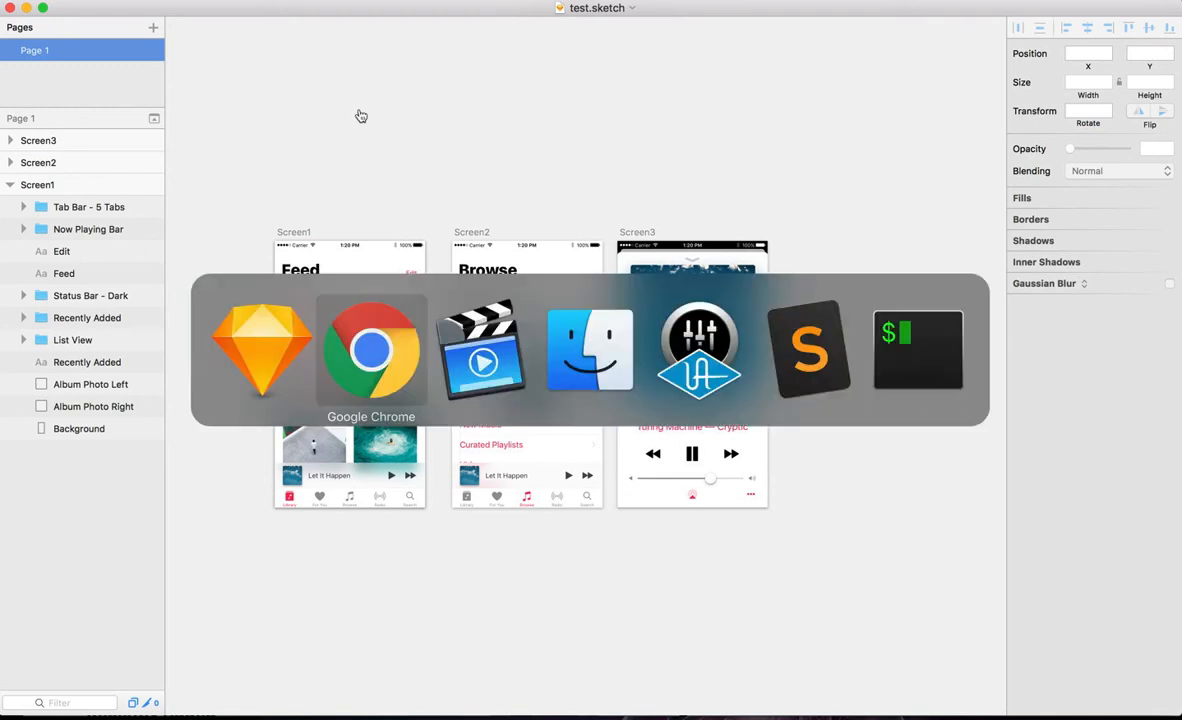
pyautogui.press('Return')
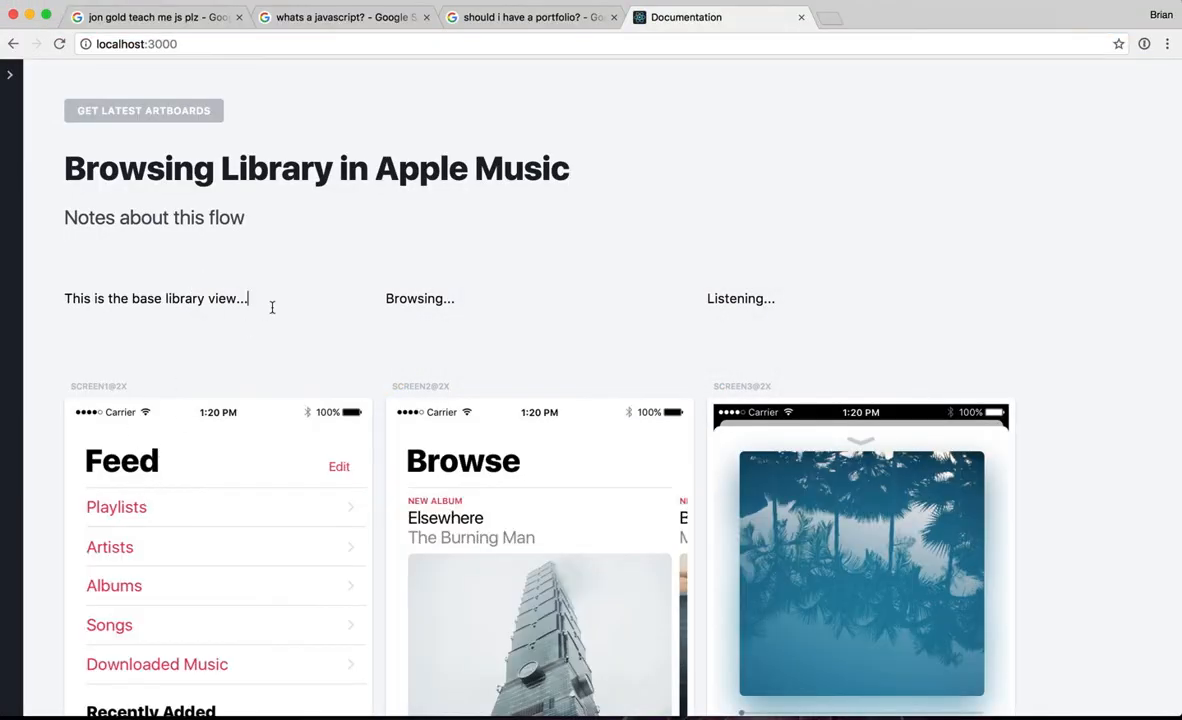
# Step: Change the first screen's note to "This is the base feed view..."
pyautogui.moveTo(162, 298); pyautogui.dragTo(249, 298)
pyautogui.write('feed view...')
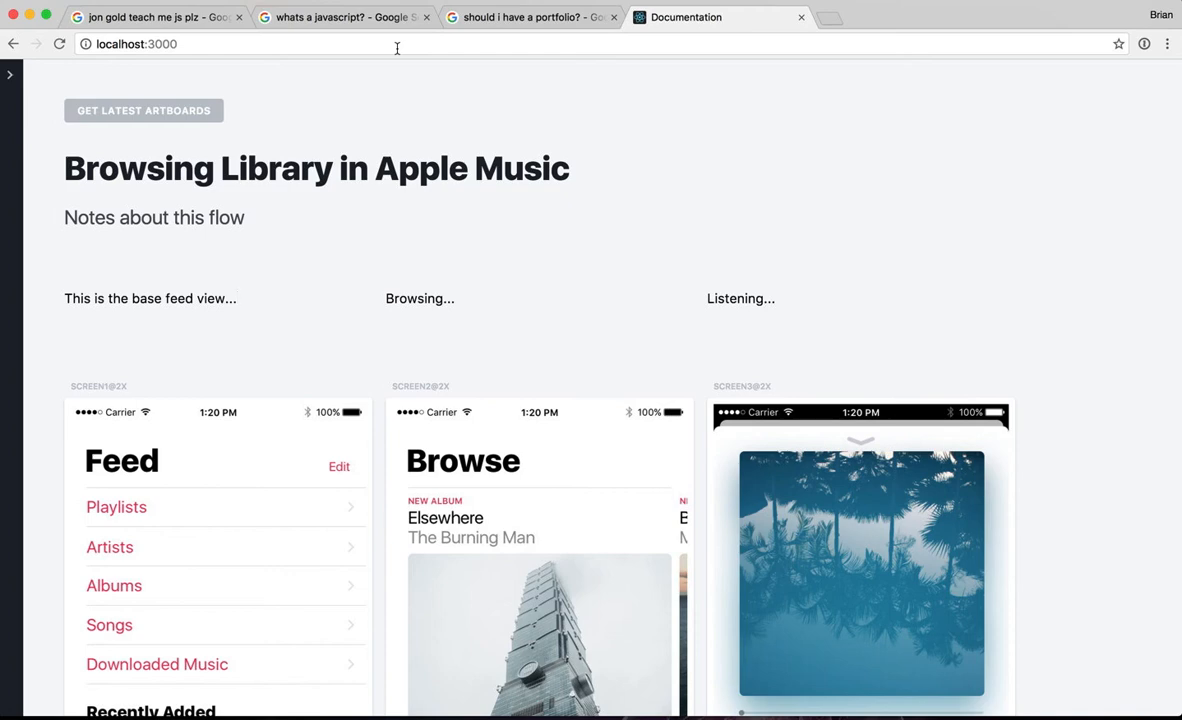
# Step: Expand the documentation's JSON data and examine the flow's title, description, image URLs and notes
pyautogui.scroll(-3, 389, 219)
pyautogui.scroll(3, 389, 219)
pyautogui.click(12, 78)
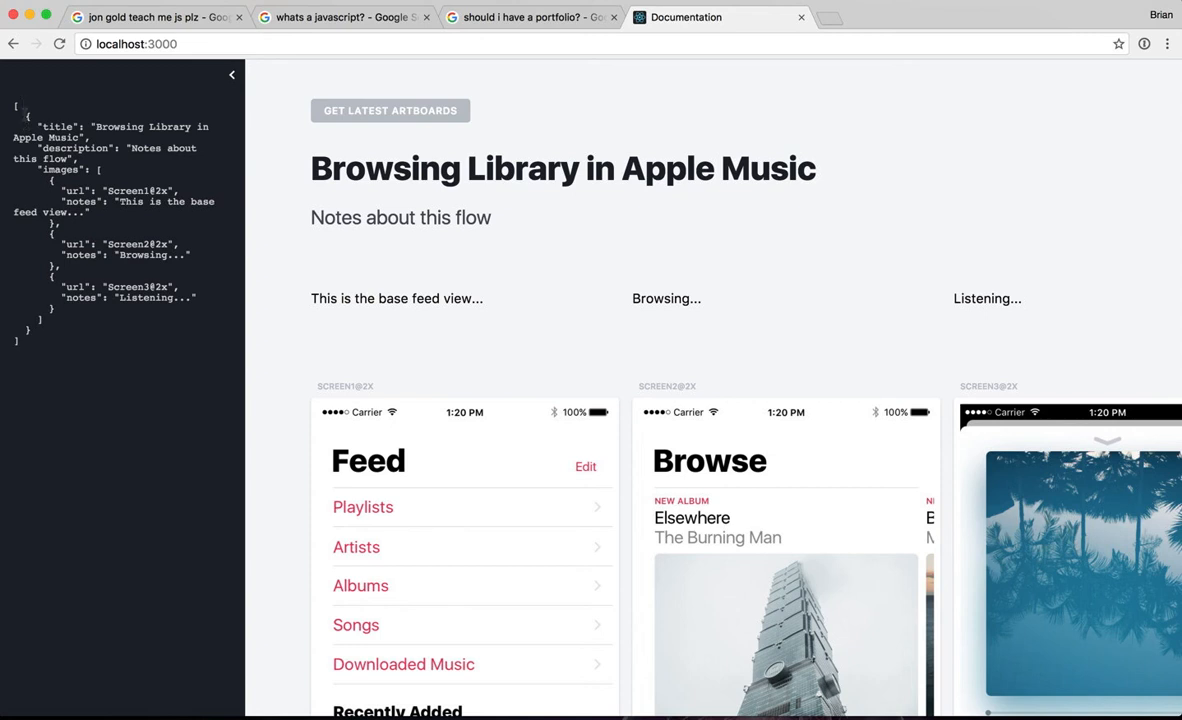
pyautogui.moveTo(27, 117); pyautogui.dragTo(33, 316)
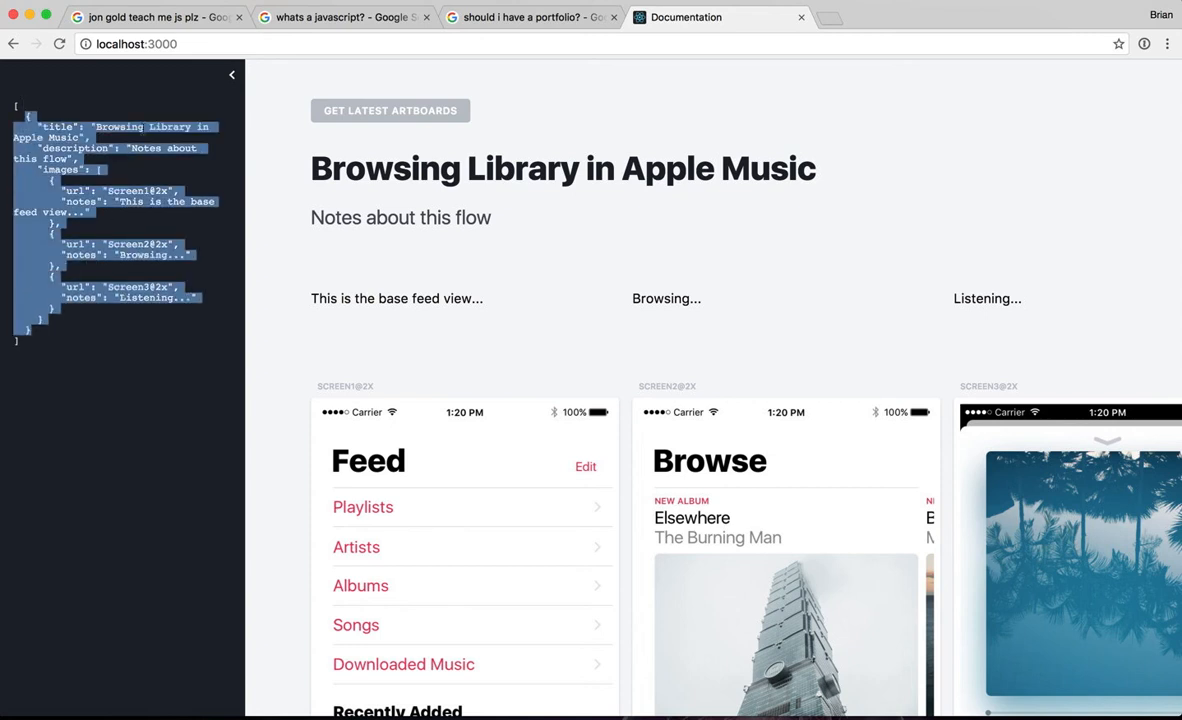
pyautogui.click(145, 127)
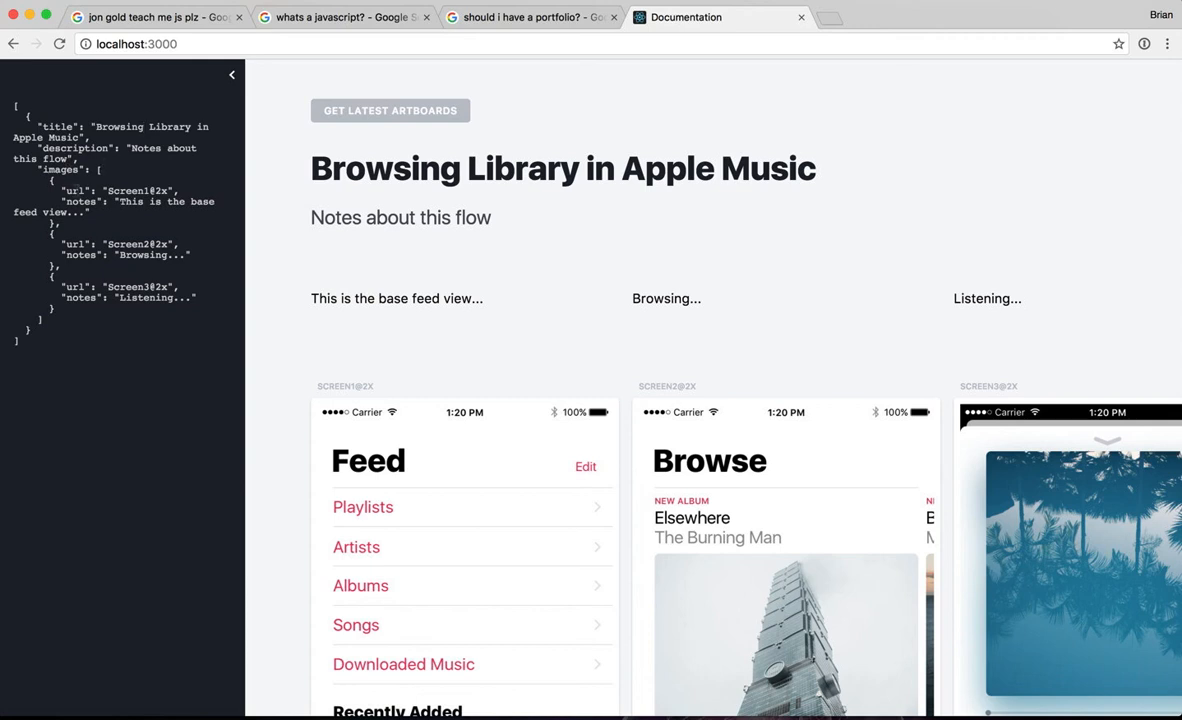
pyautogui.doubleClick(107, 190)
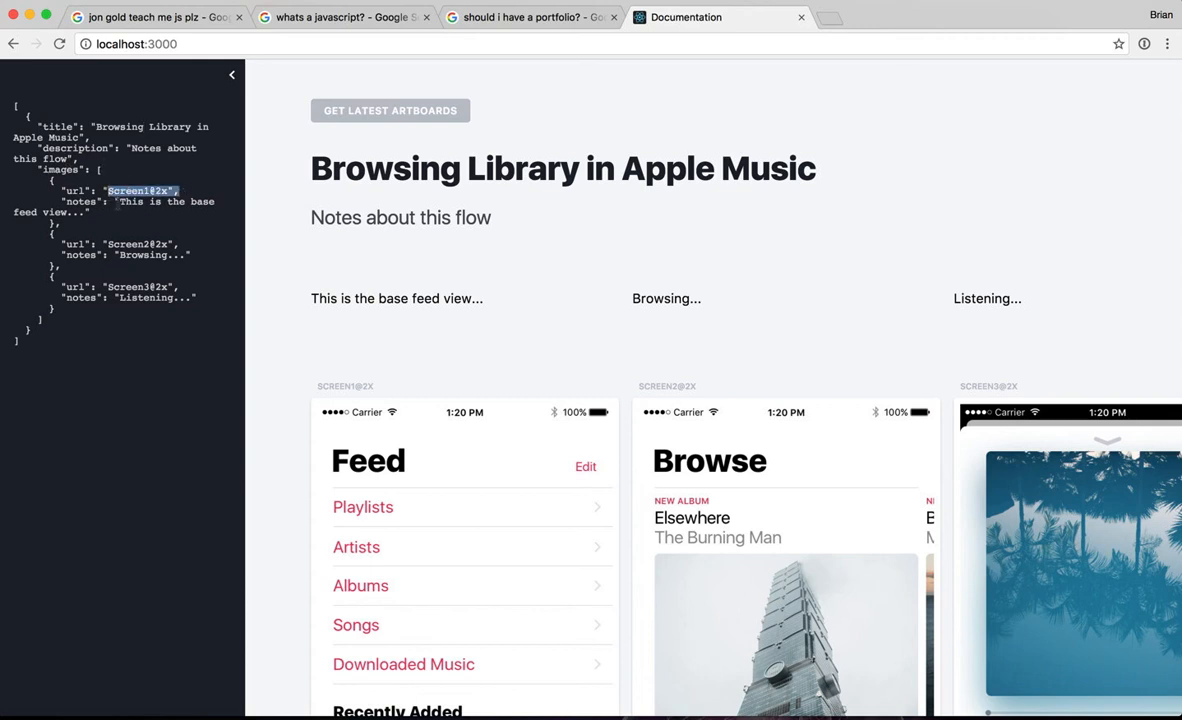
pyautogui.moveTo(119, 201); pyautogui.dragTo(105, 222)
# Step: Change the flow's title in the JSON data to "Browsing Library in Apple Music 2.0" and collapse the JSON view
pyautogui.click(111, 241)
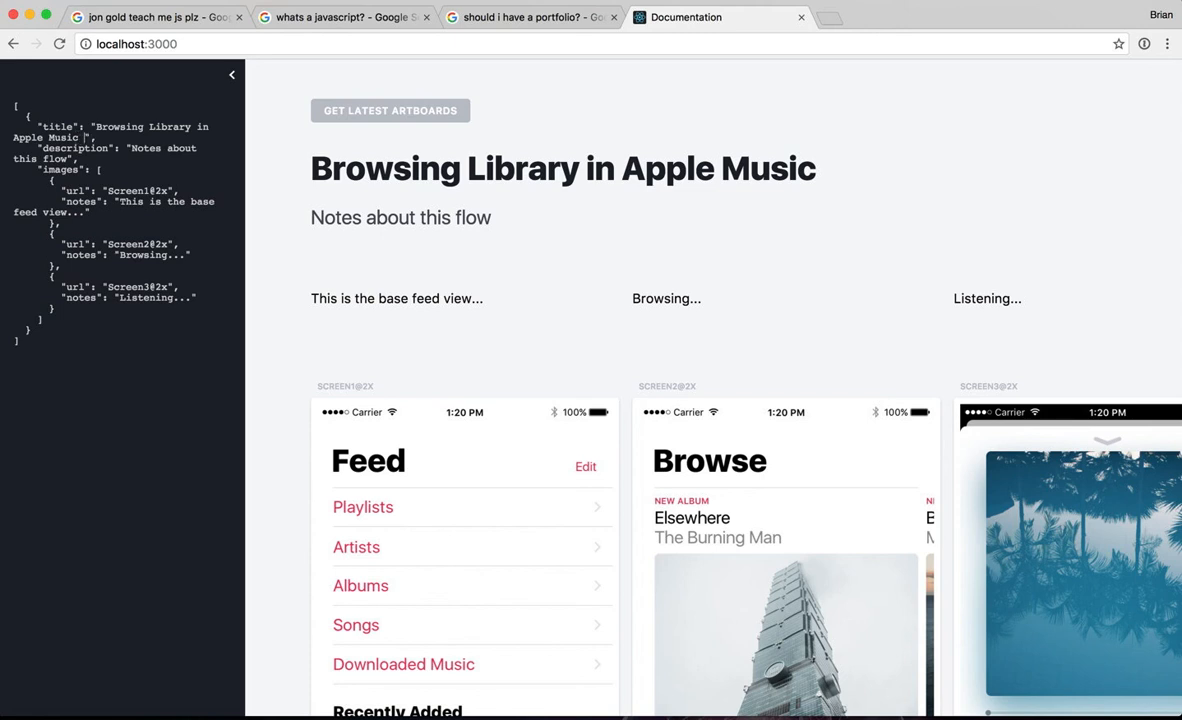
pyautogui.write('2.0')
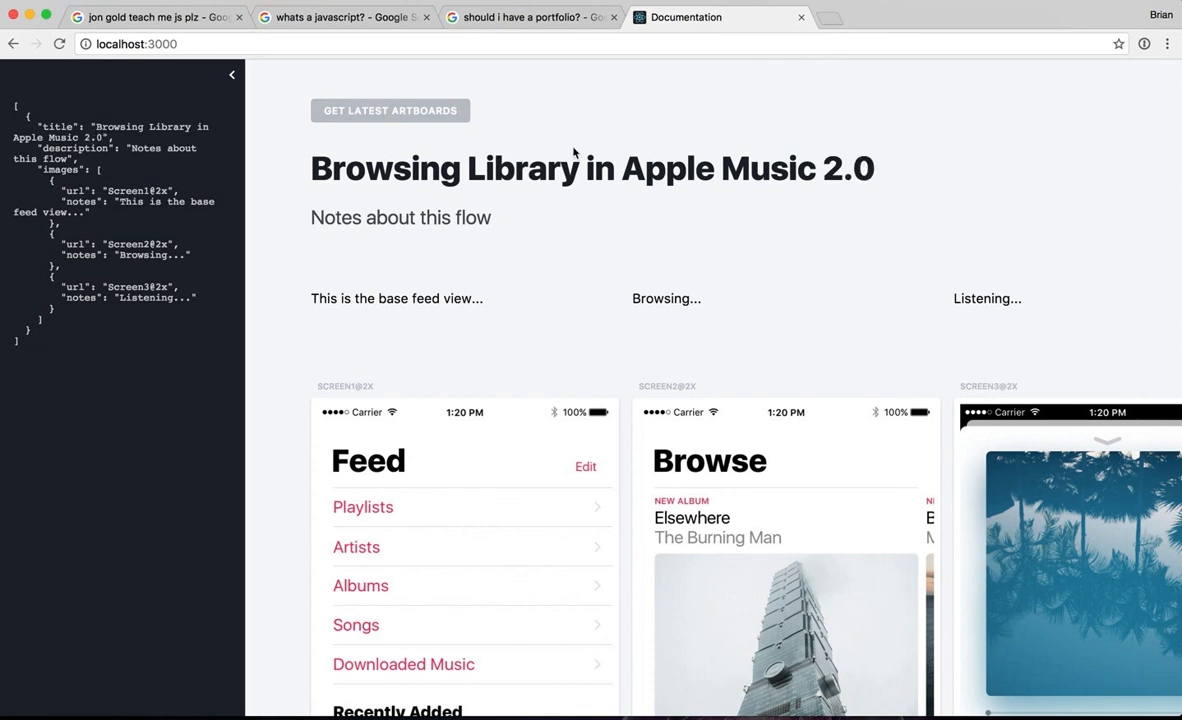
pyautogui.press('super+a')
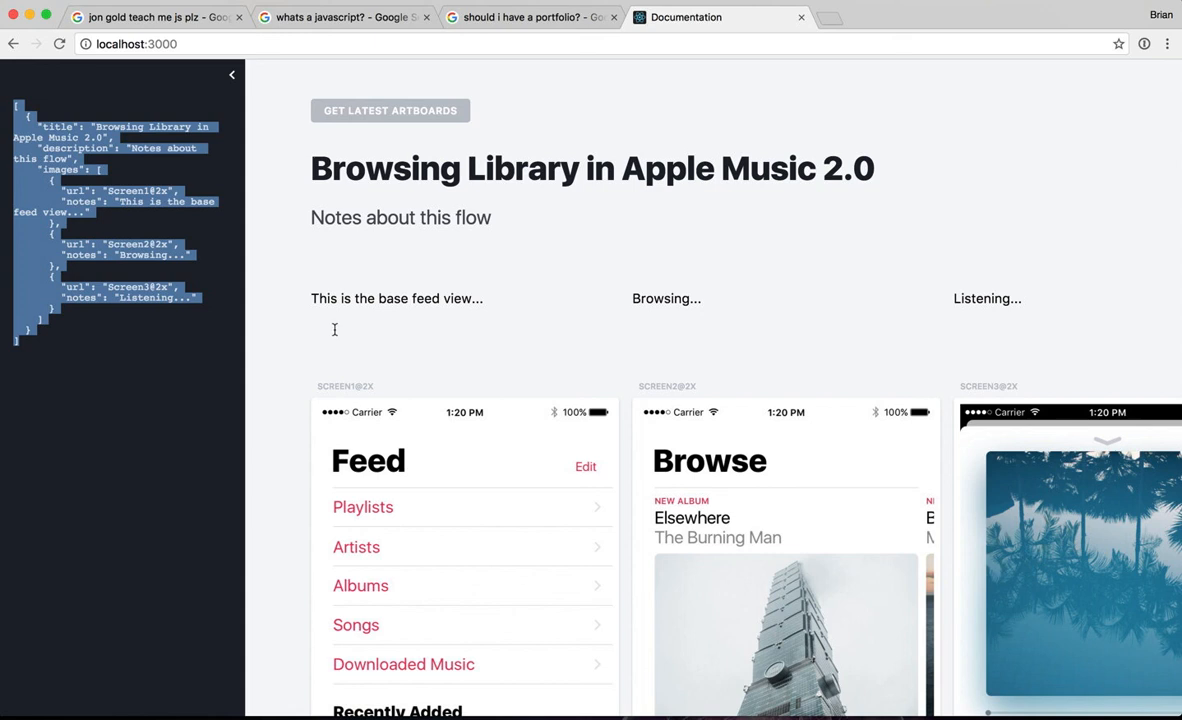
pyautogui.click(104, 360)
pyautogui.press('super+a')
pyautogui.click(206, 81)
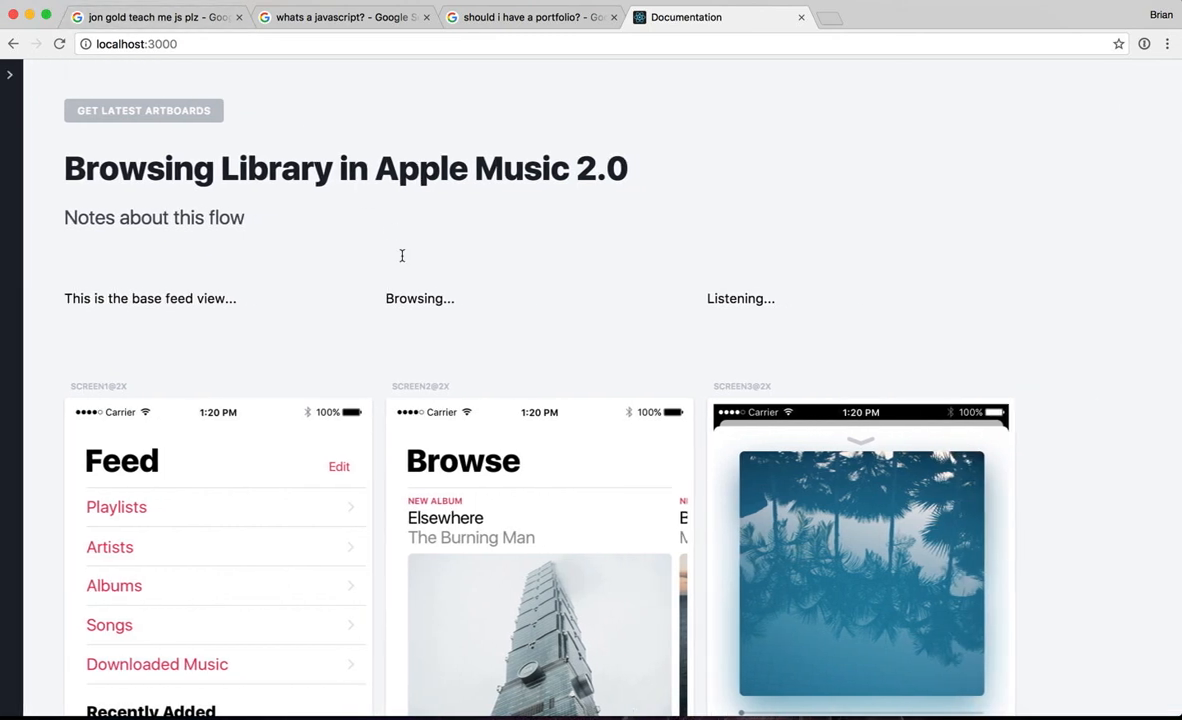